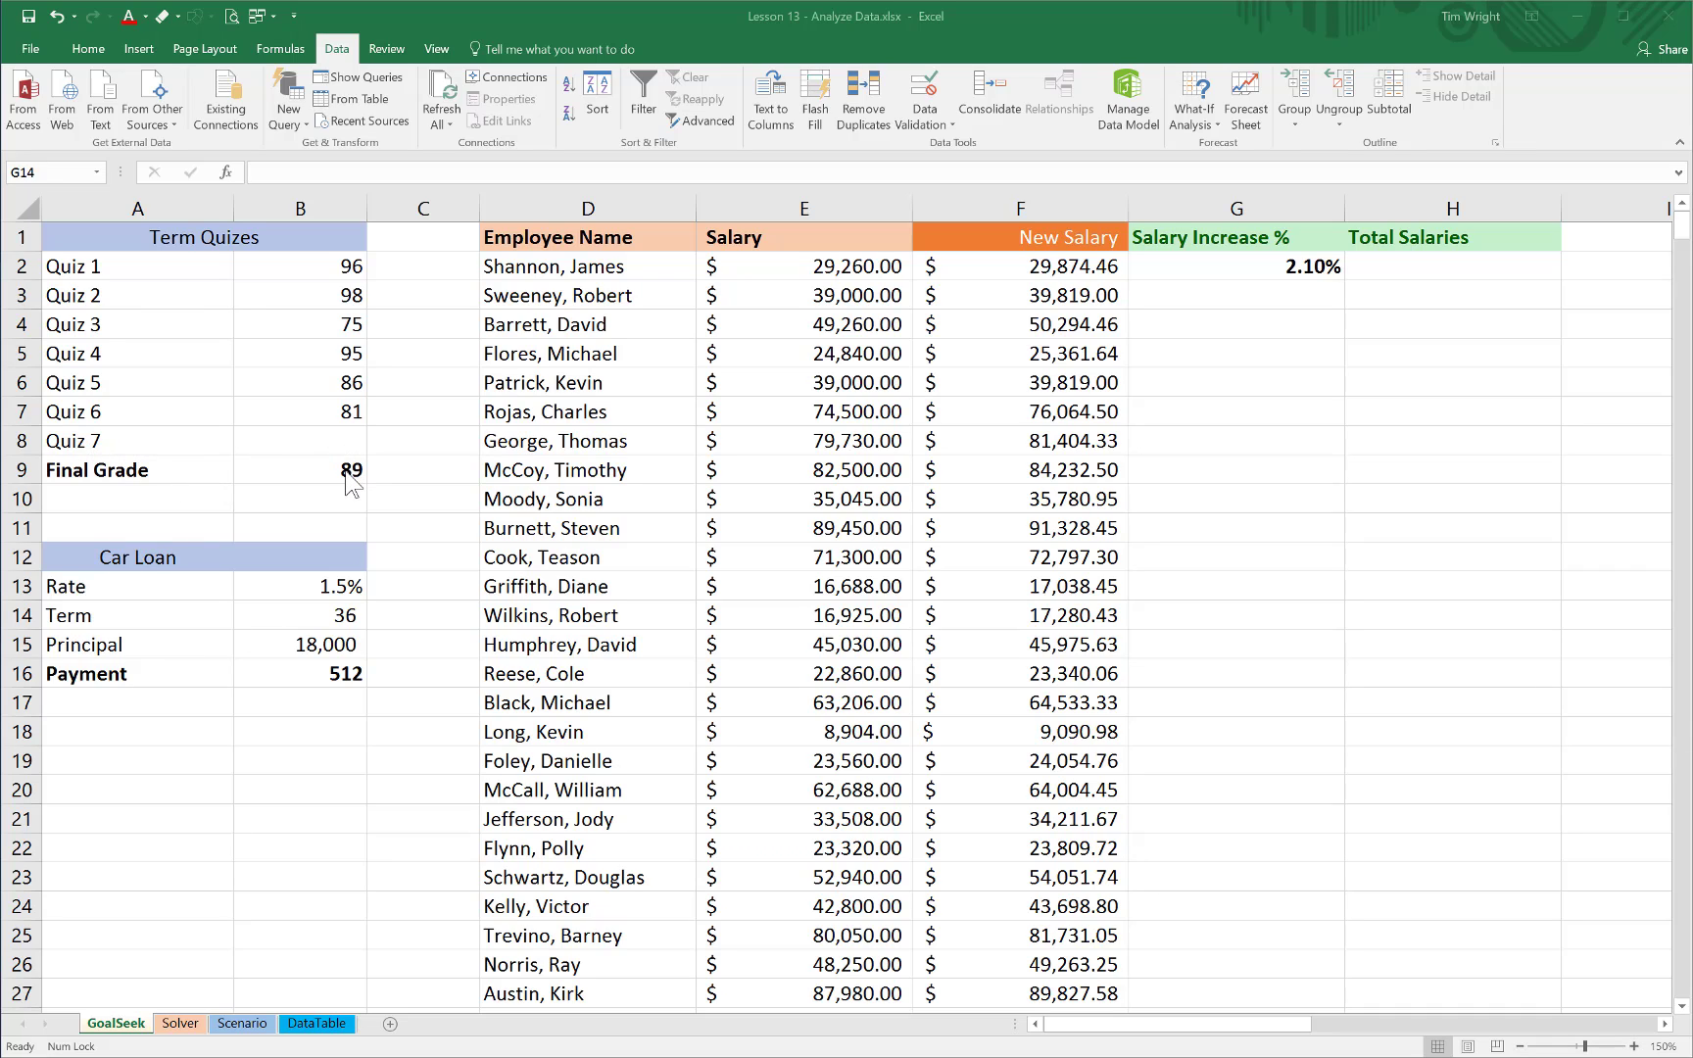
Inspect the formula behind the Final Grade in B9, leaving it unedited
left_click(345, 472)
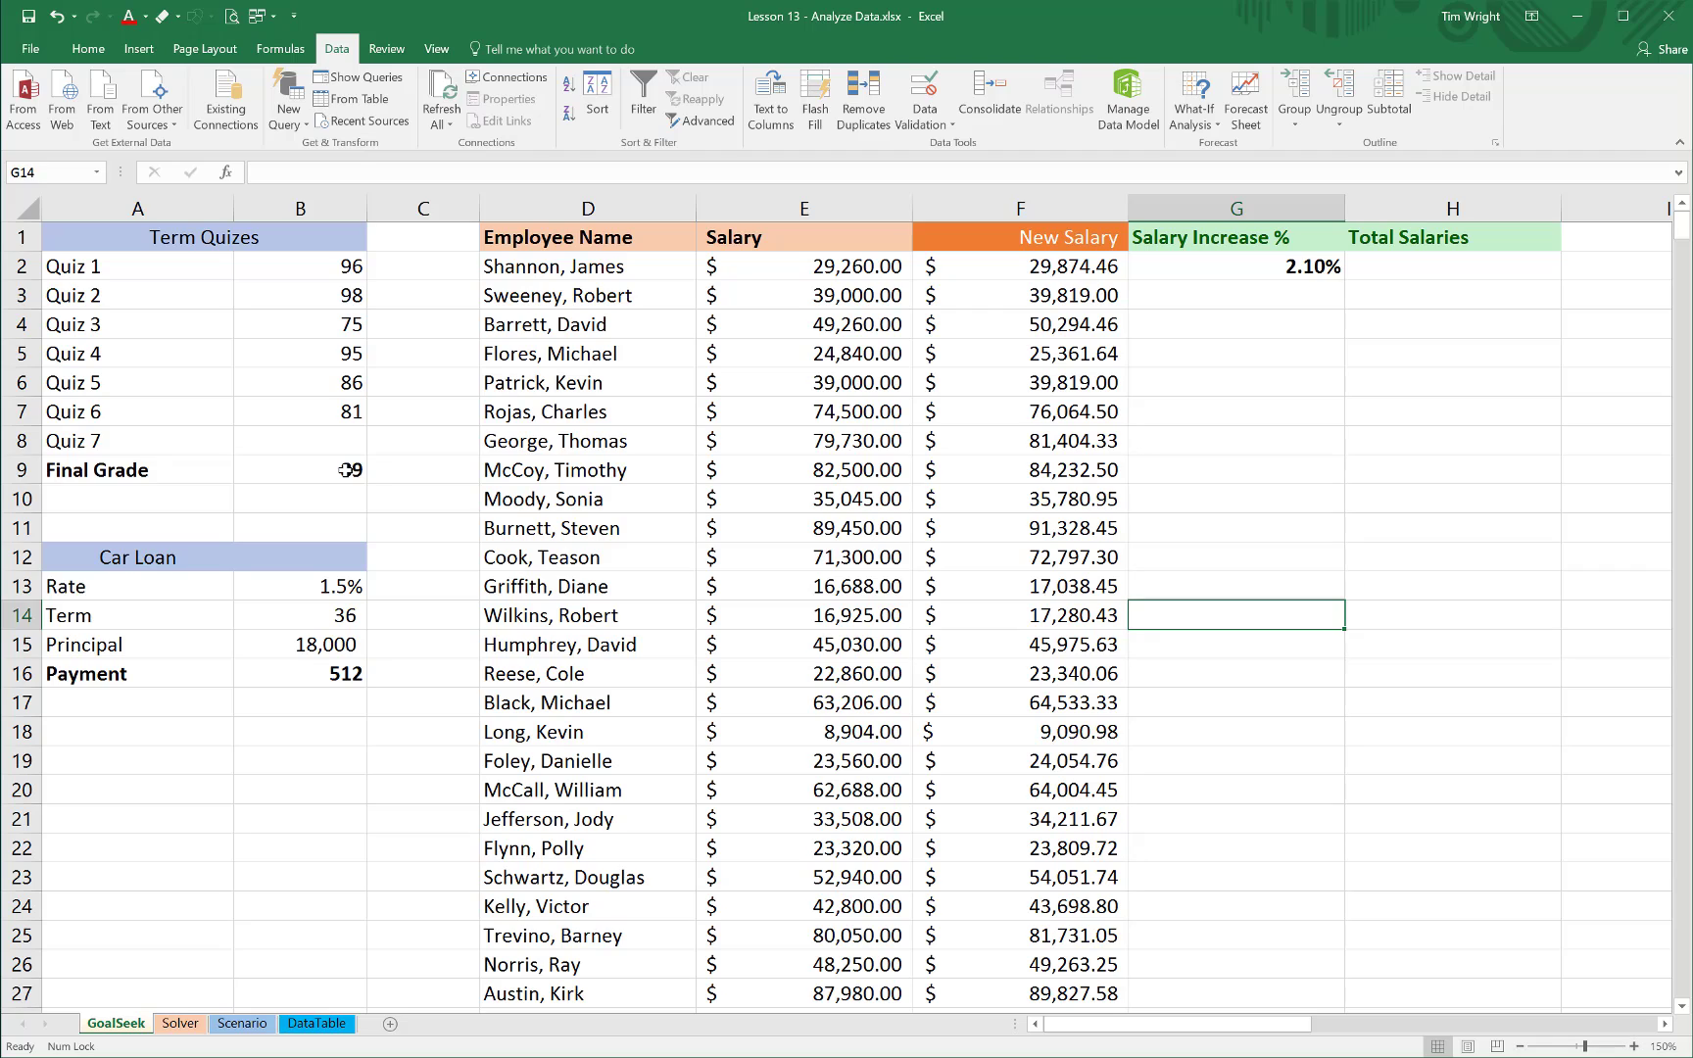
left_click(346, 471)
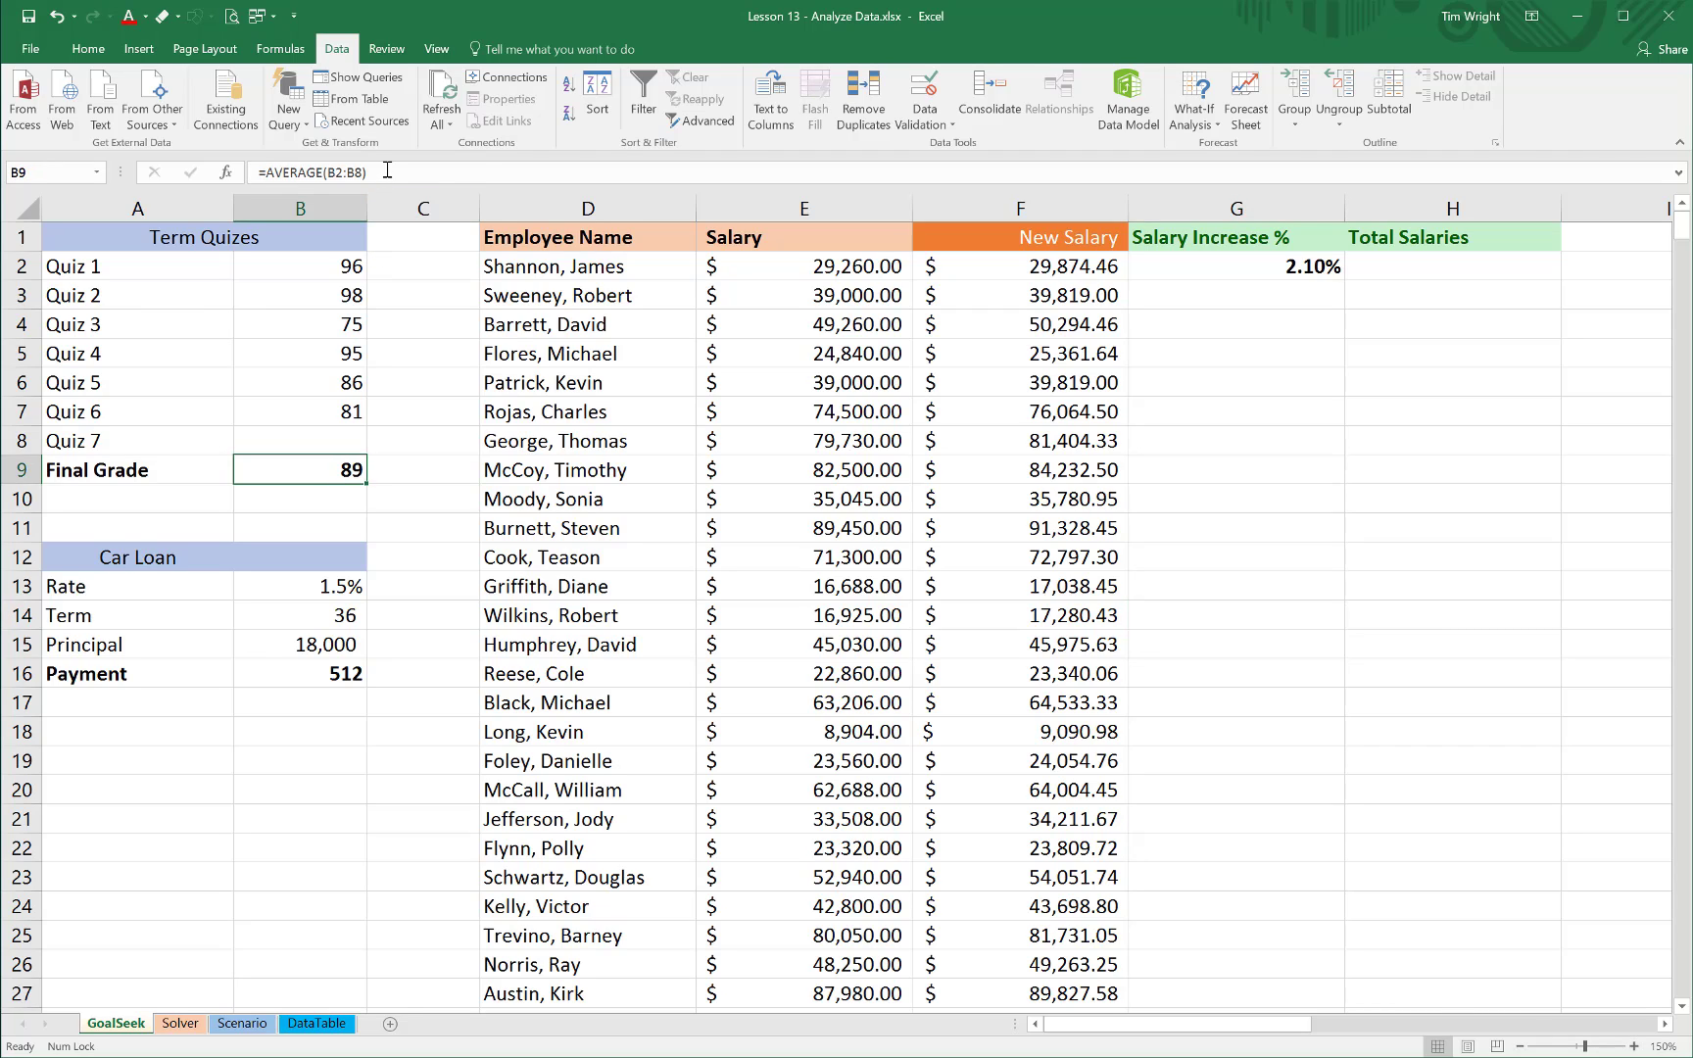
double_click(351, 471)
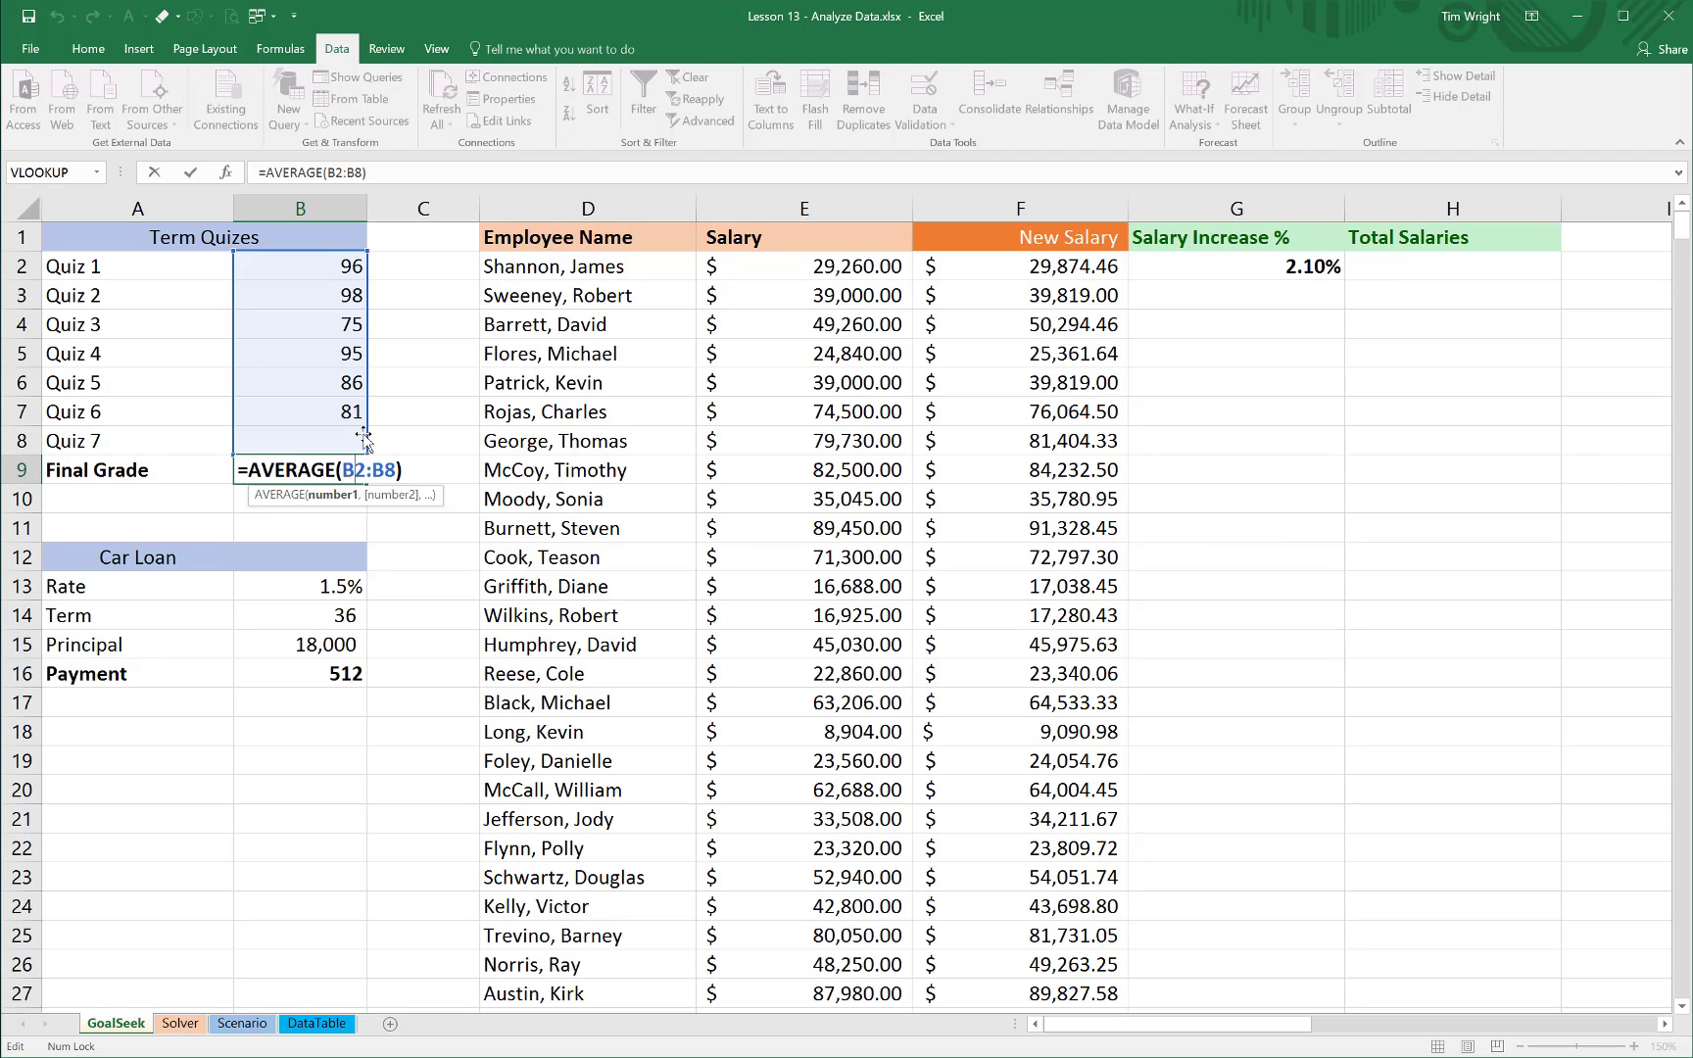
key("ctrl+Return")
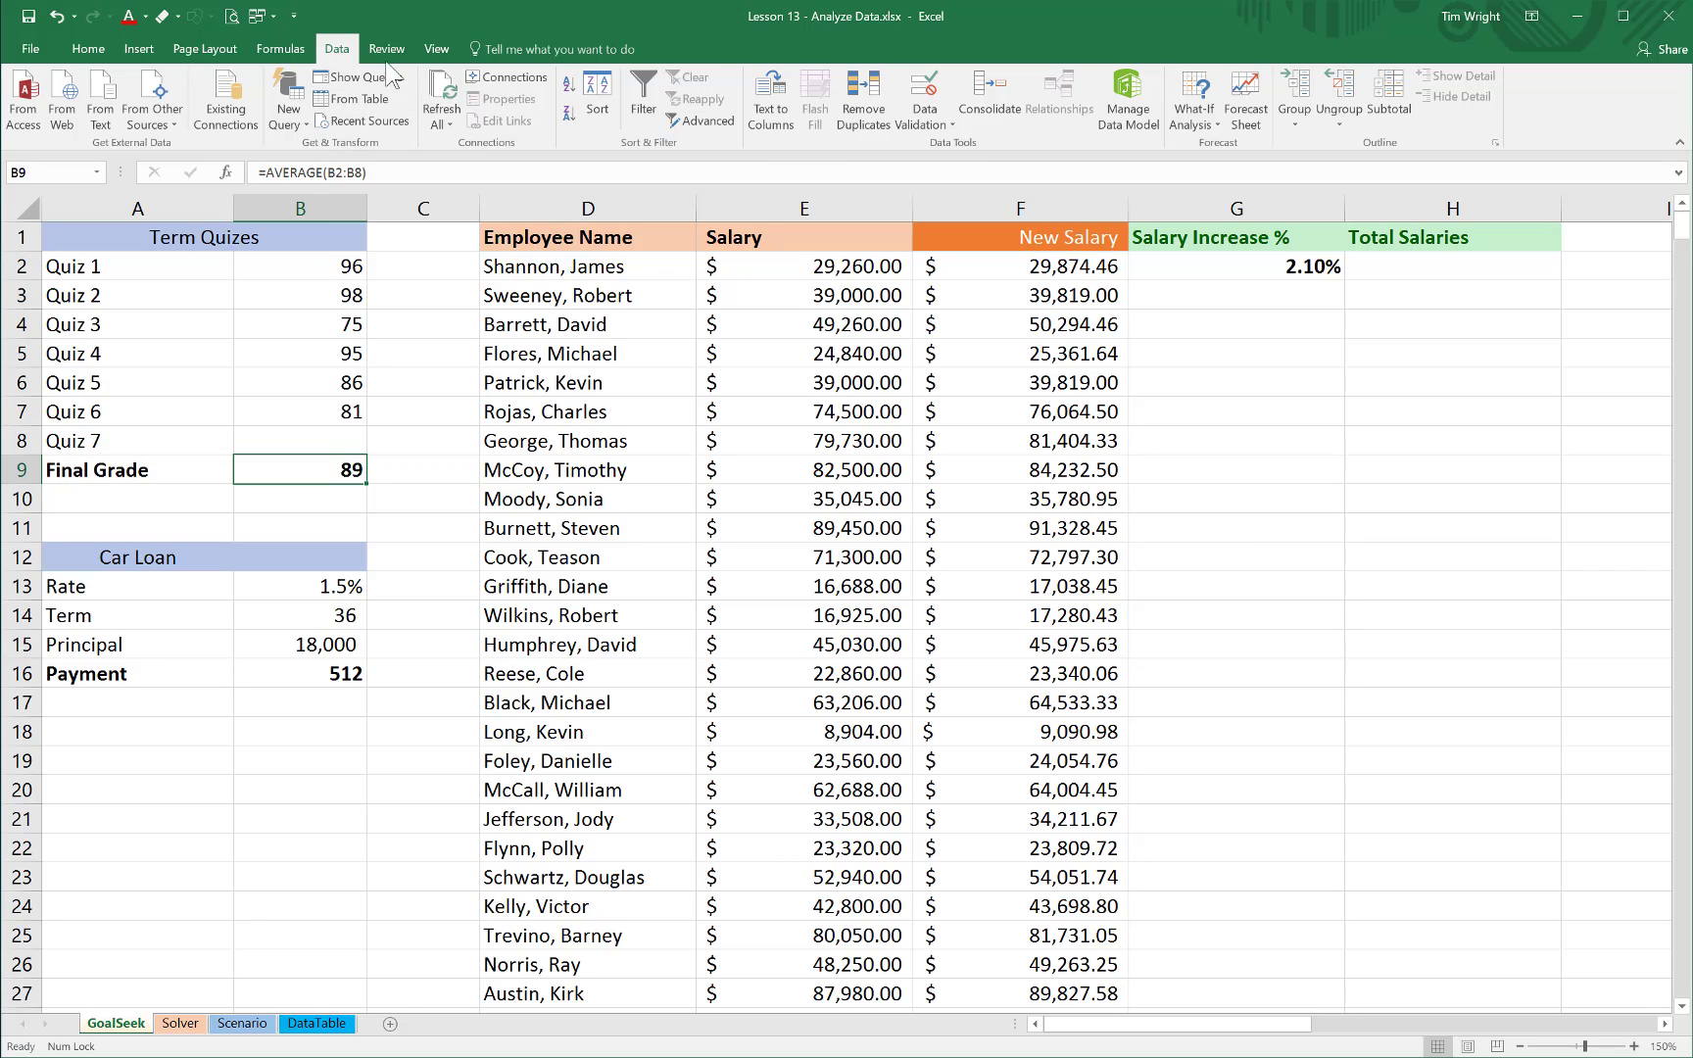
Use Goal Seek to find the Quiz 7 score in B8 that brings the Final Grade in B9 to 90, and discard the solution
left_click(1220, 125)
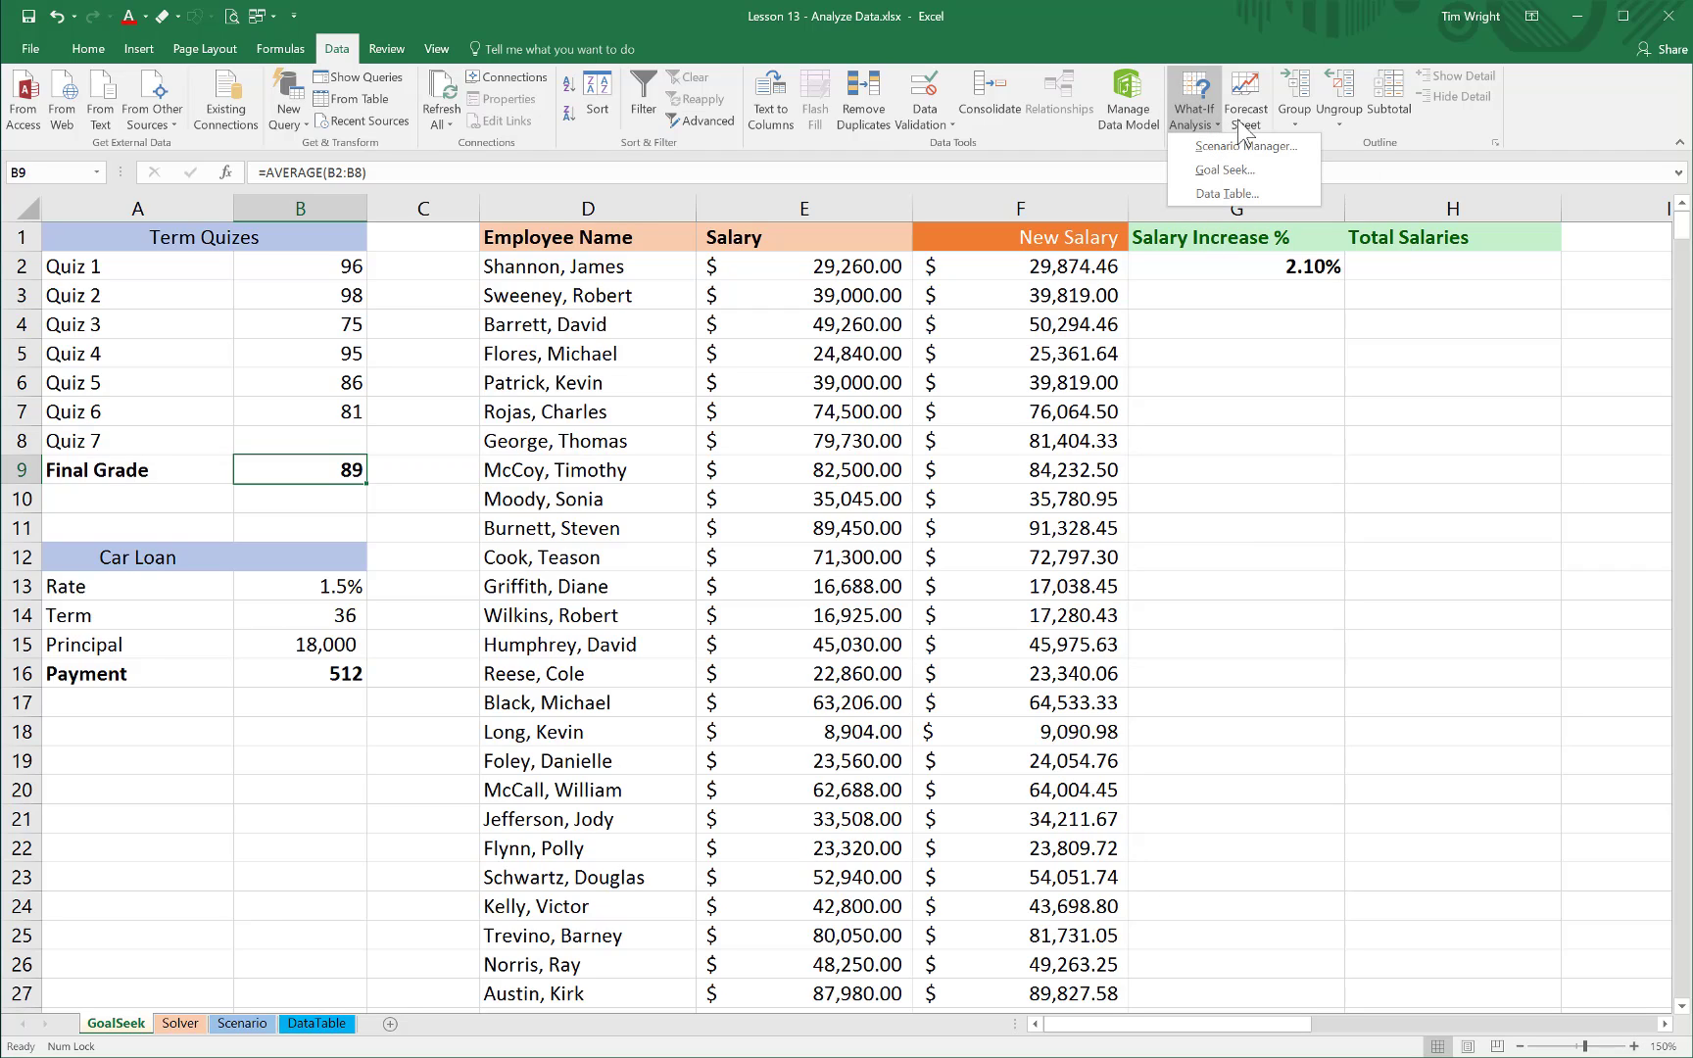
left_click(1235, 172)
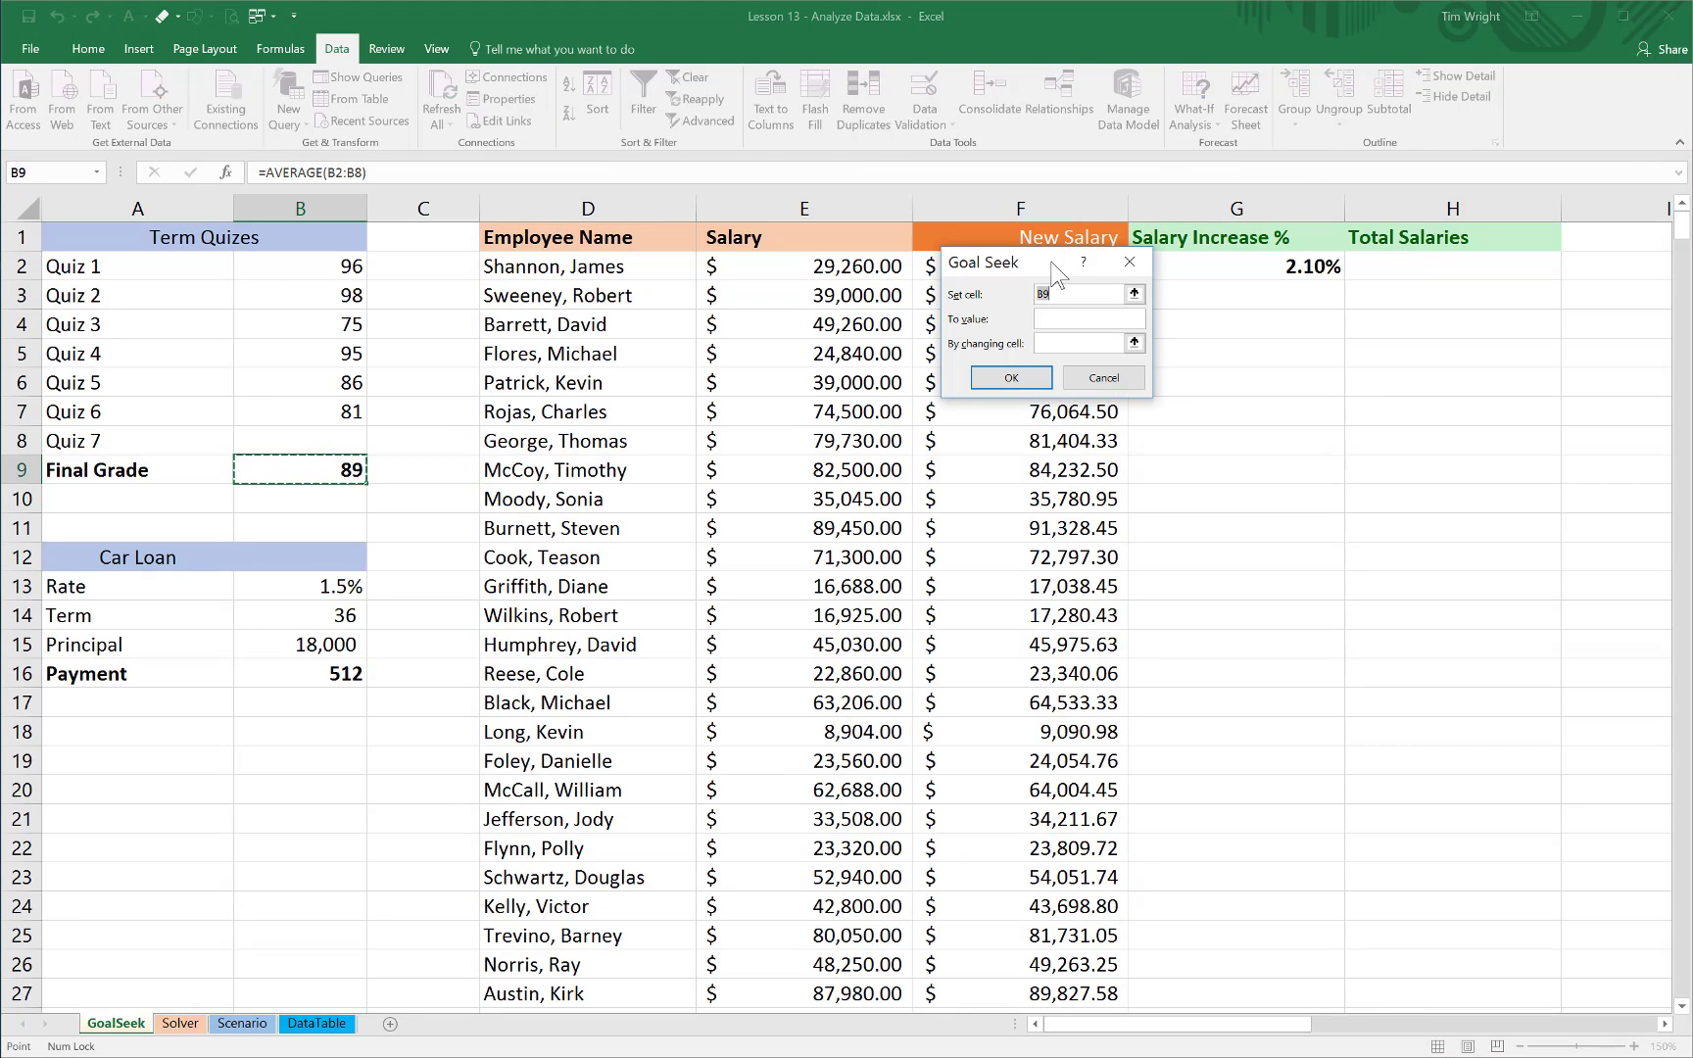
left_click_drag(1052, 262, 498, 462)
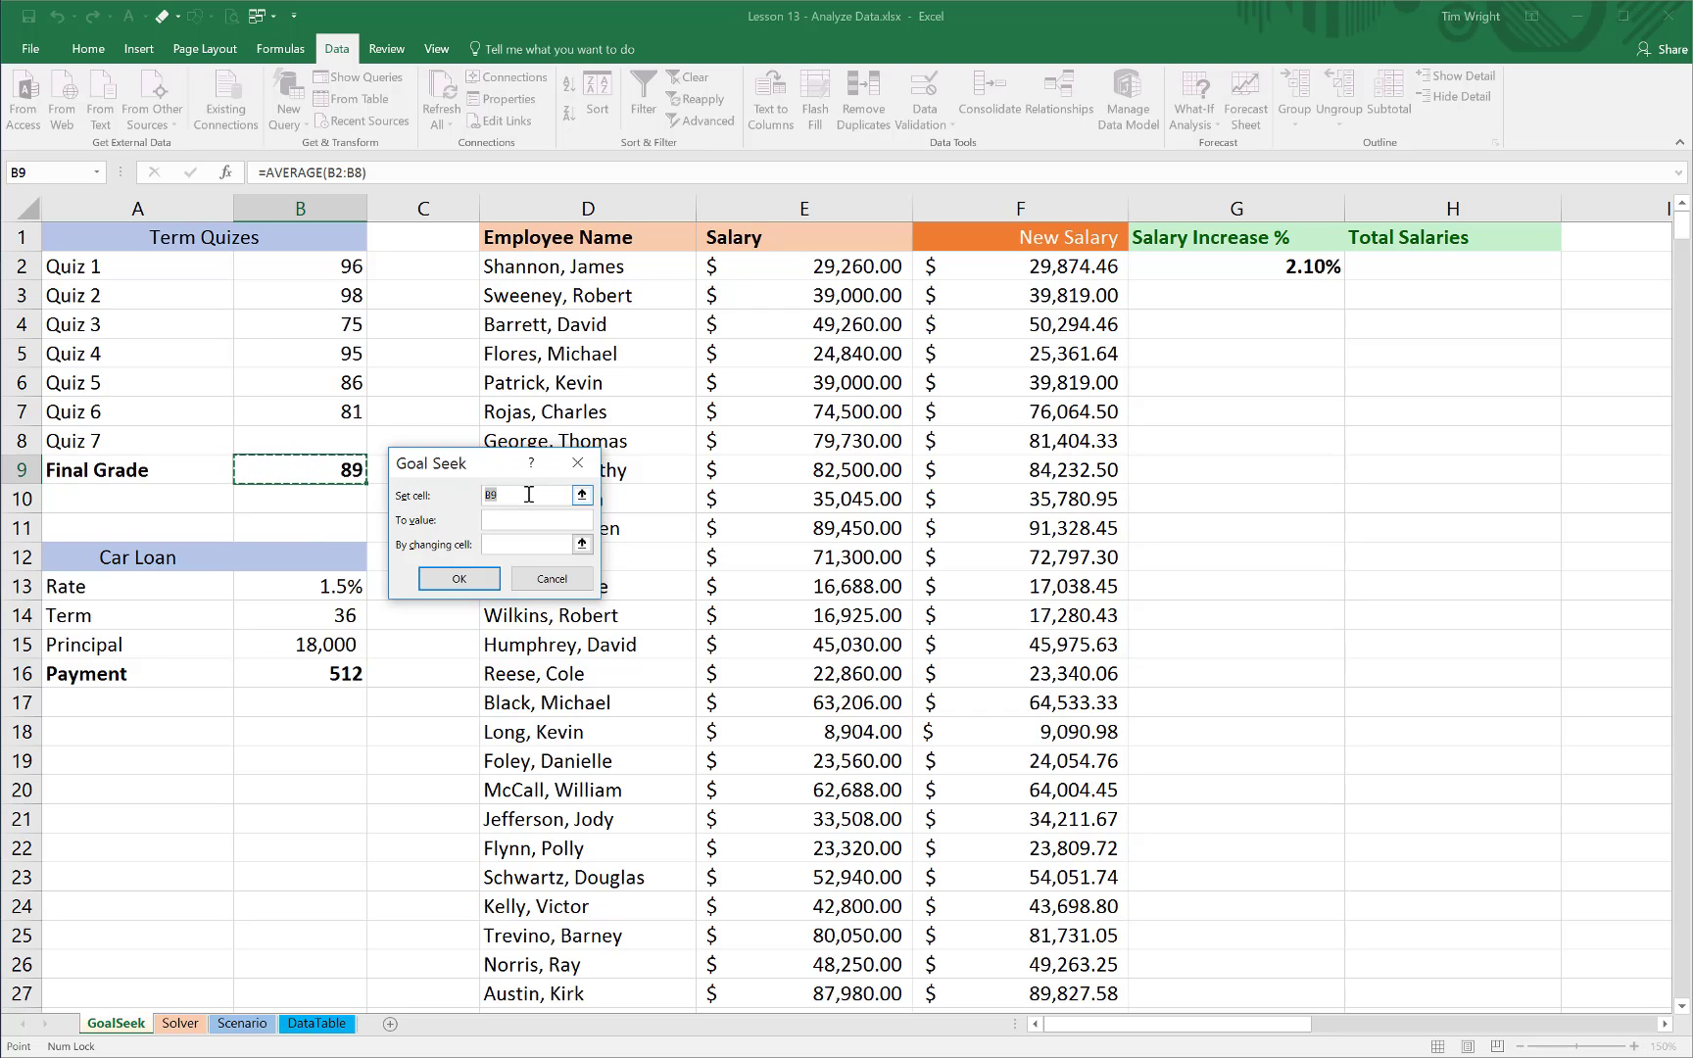
left_click(350, 448)
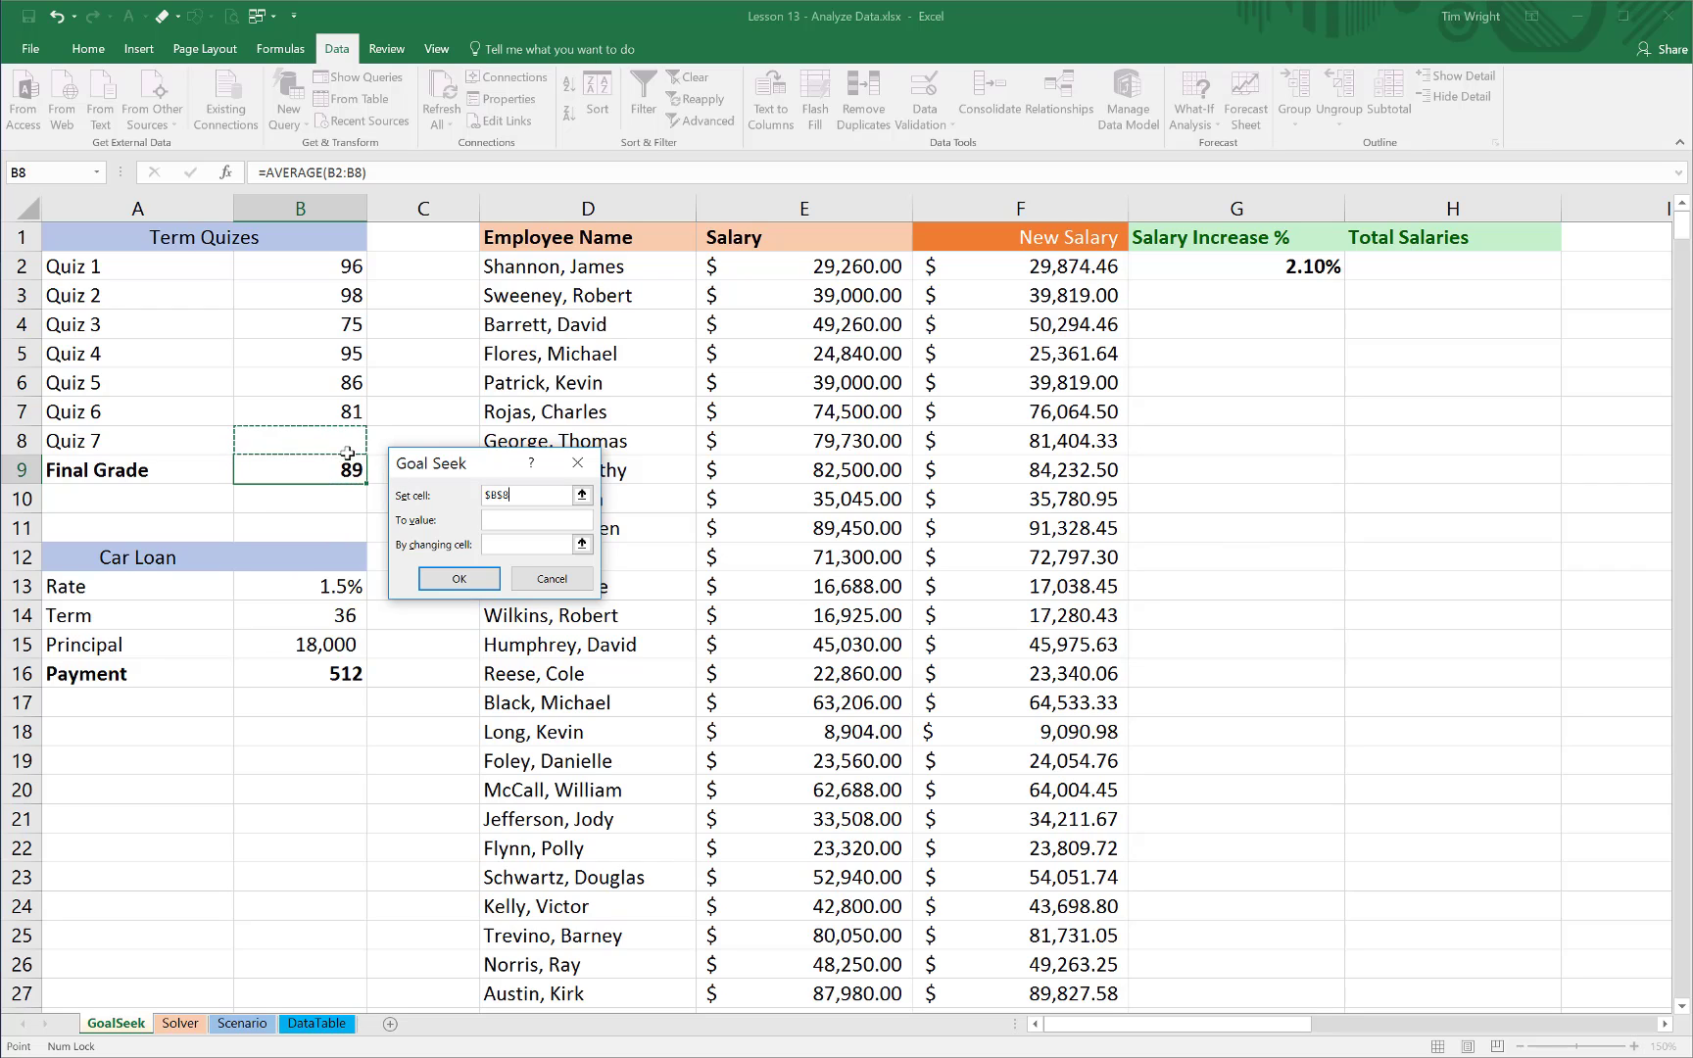
left_click(348, 473)
left_click(517, 522)
type("90")
left_click(480, 541)
left_click(338, 440)
left_click(458, 578)
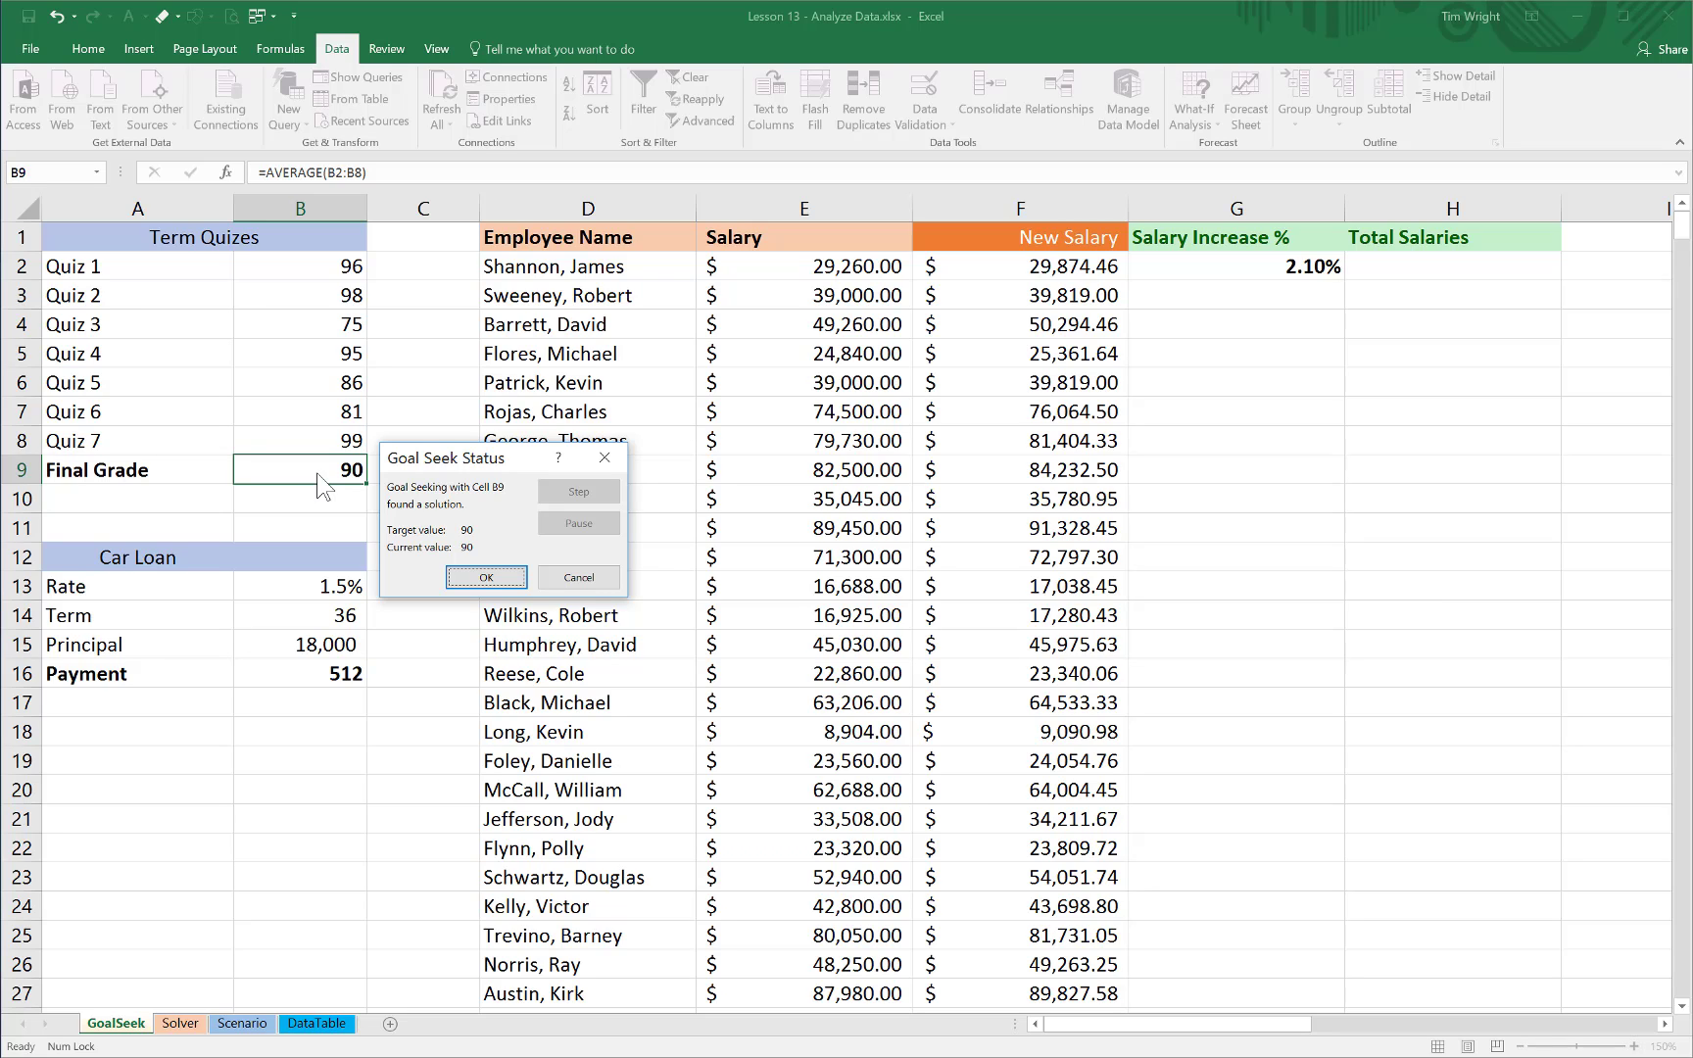
left_click(606, 459)
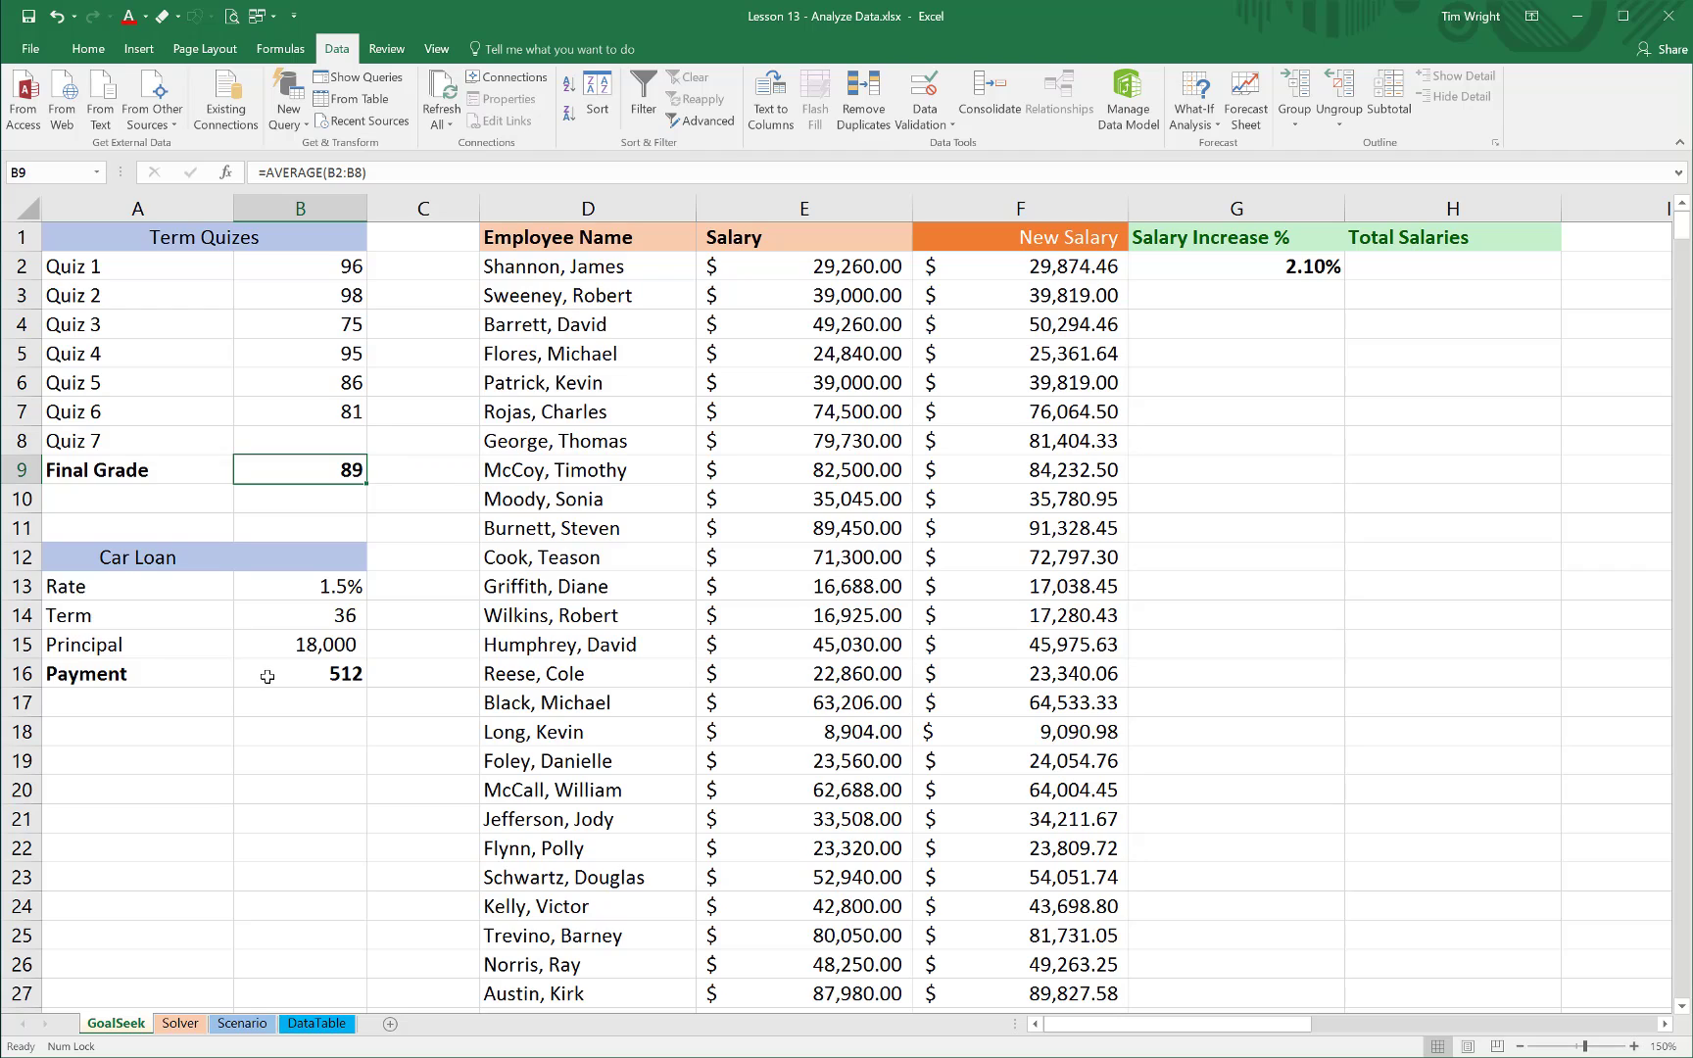
Inspect the PMT formula behind the car loan Payment in B16 and the cells it references
left_click(343, 676)
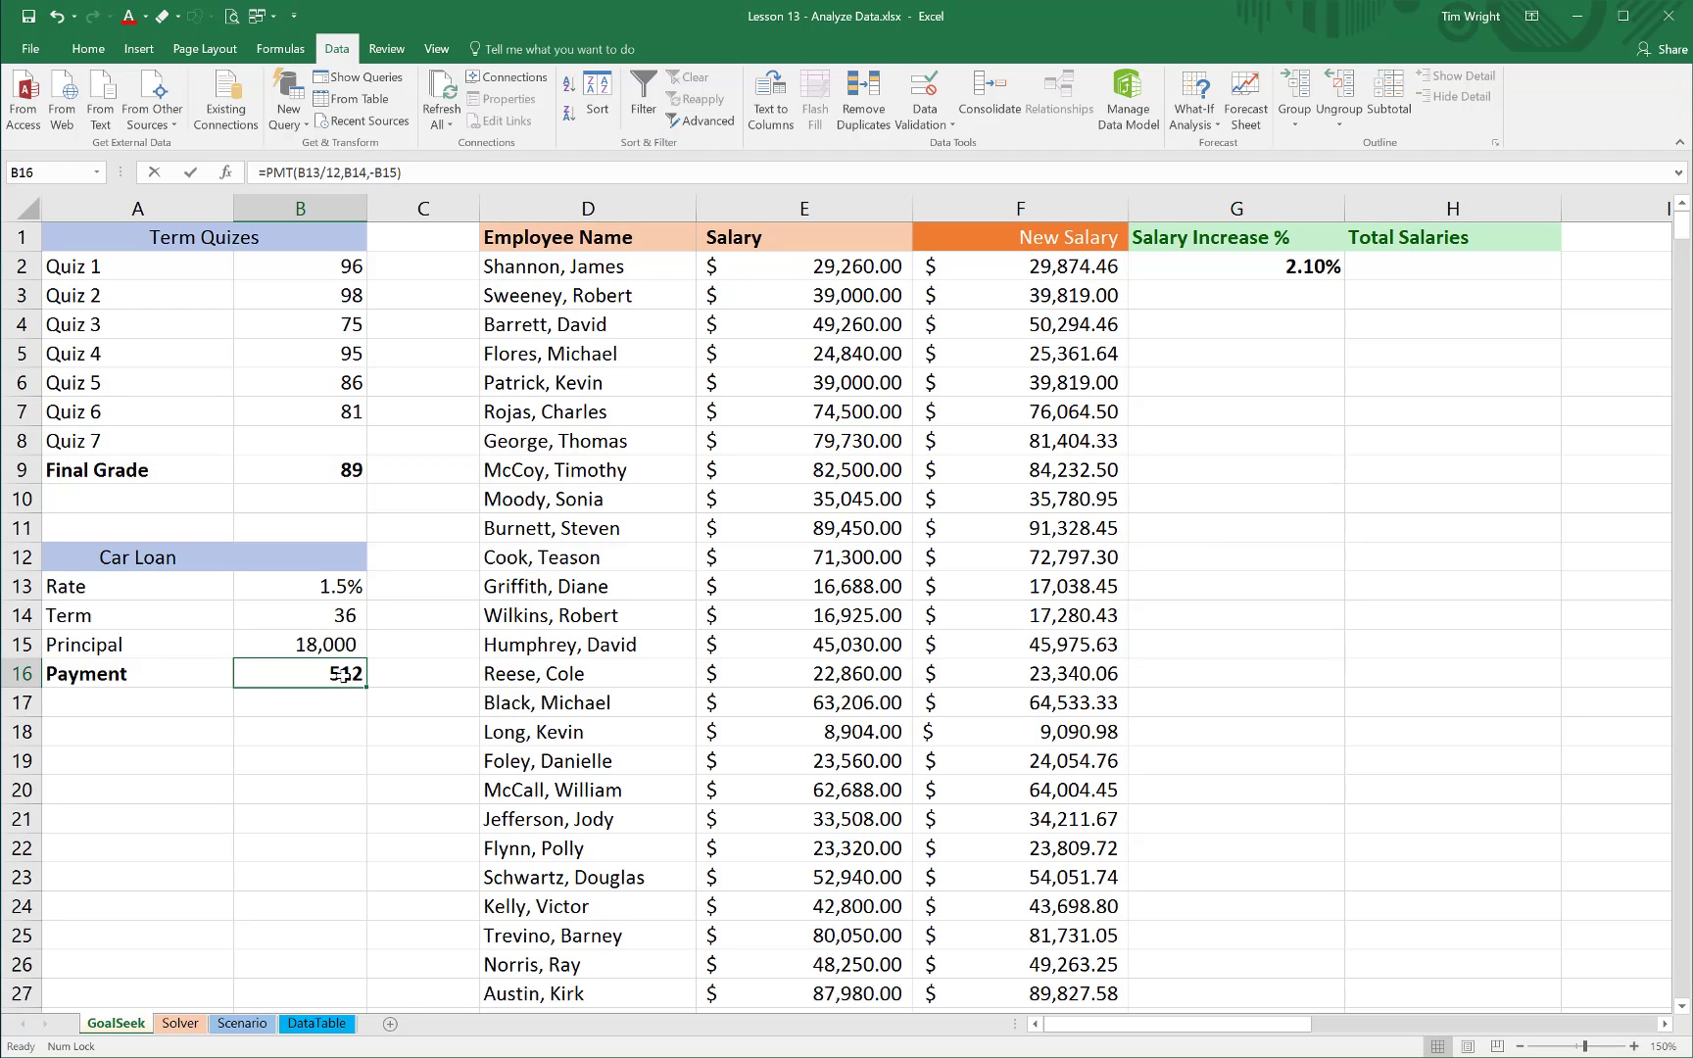
double_click(343, 676)
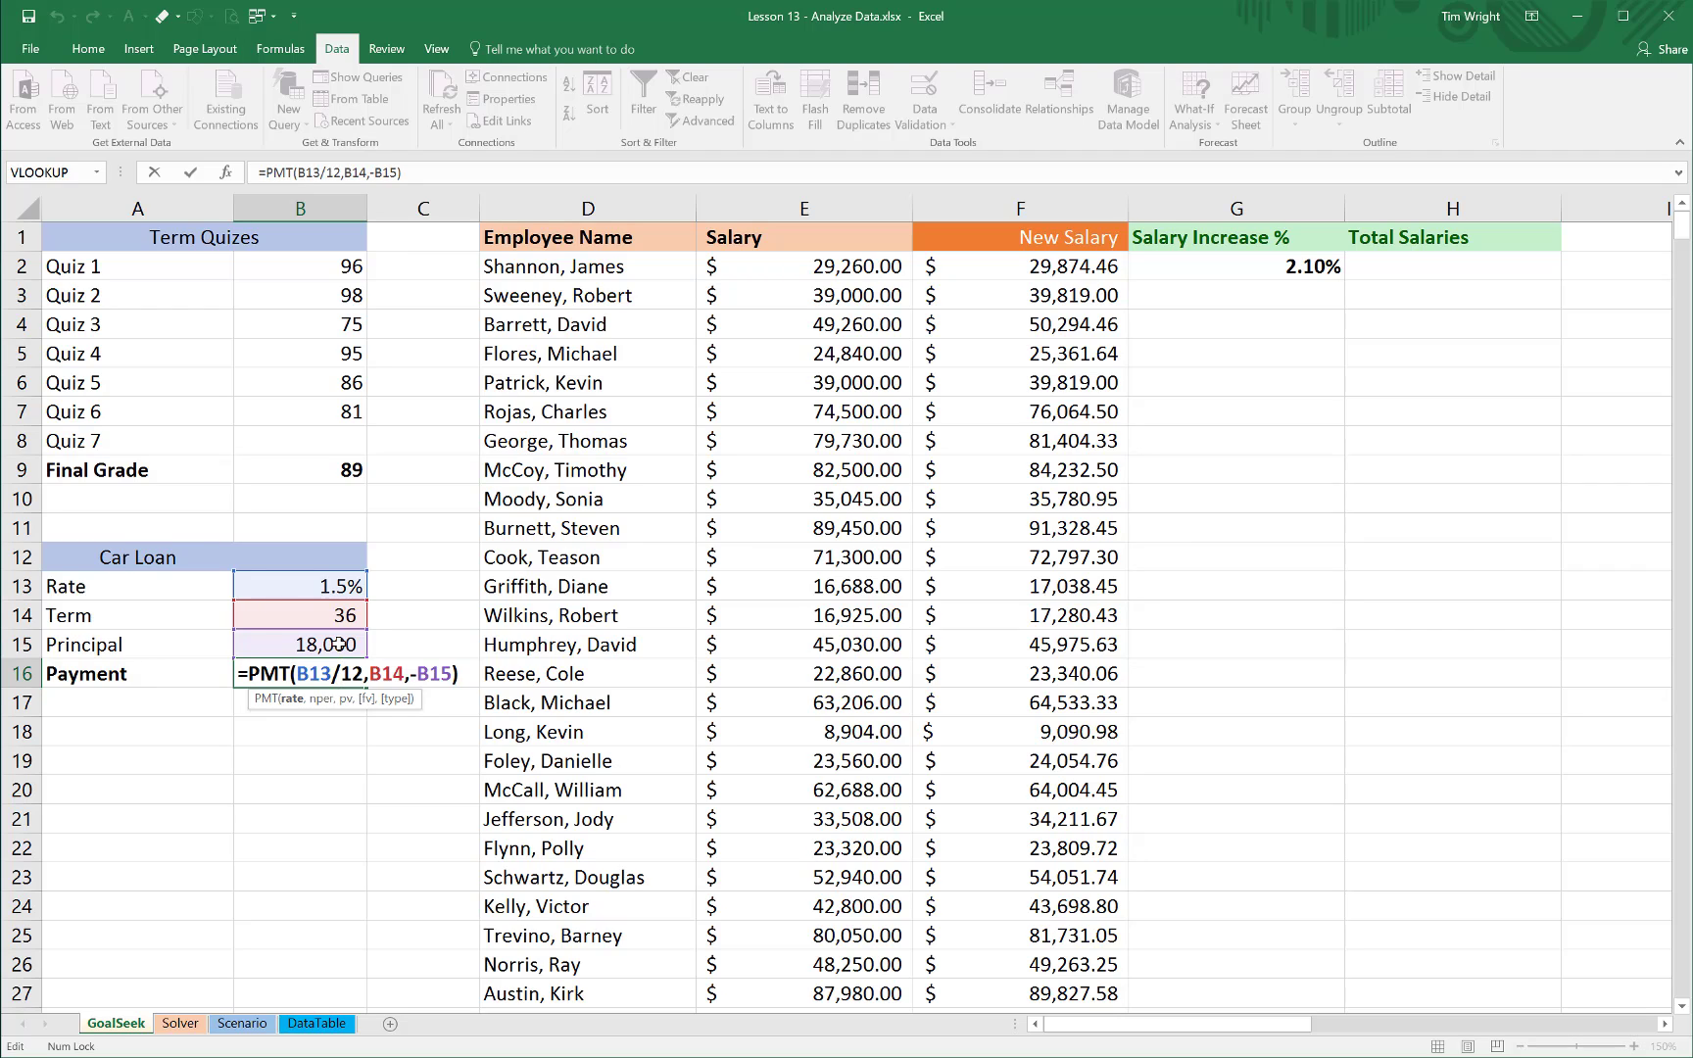
key("ctrl+Return")
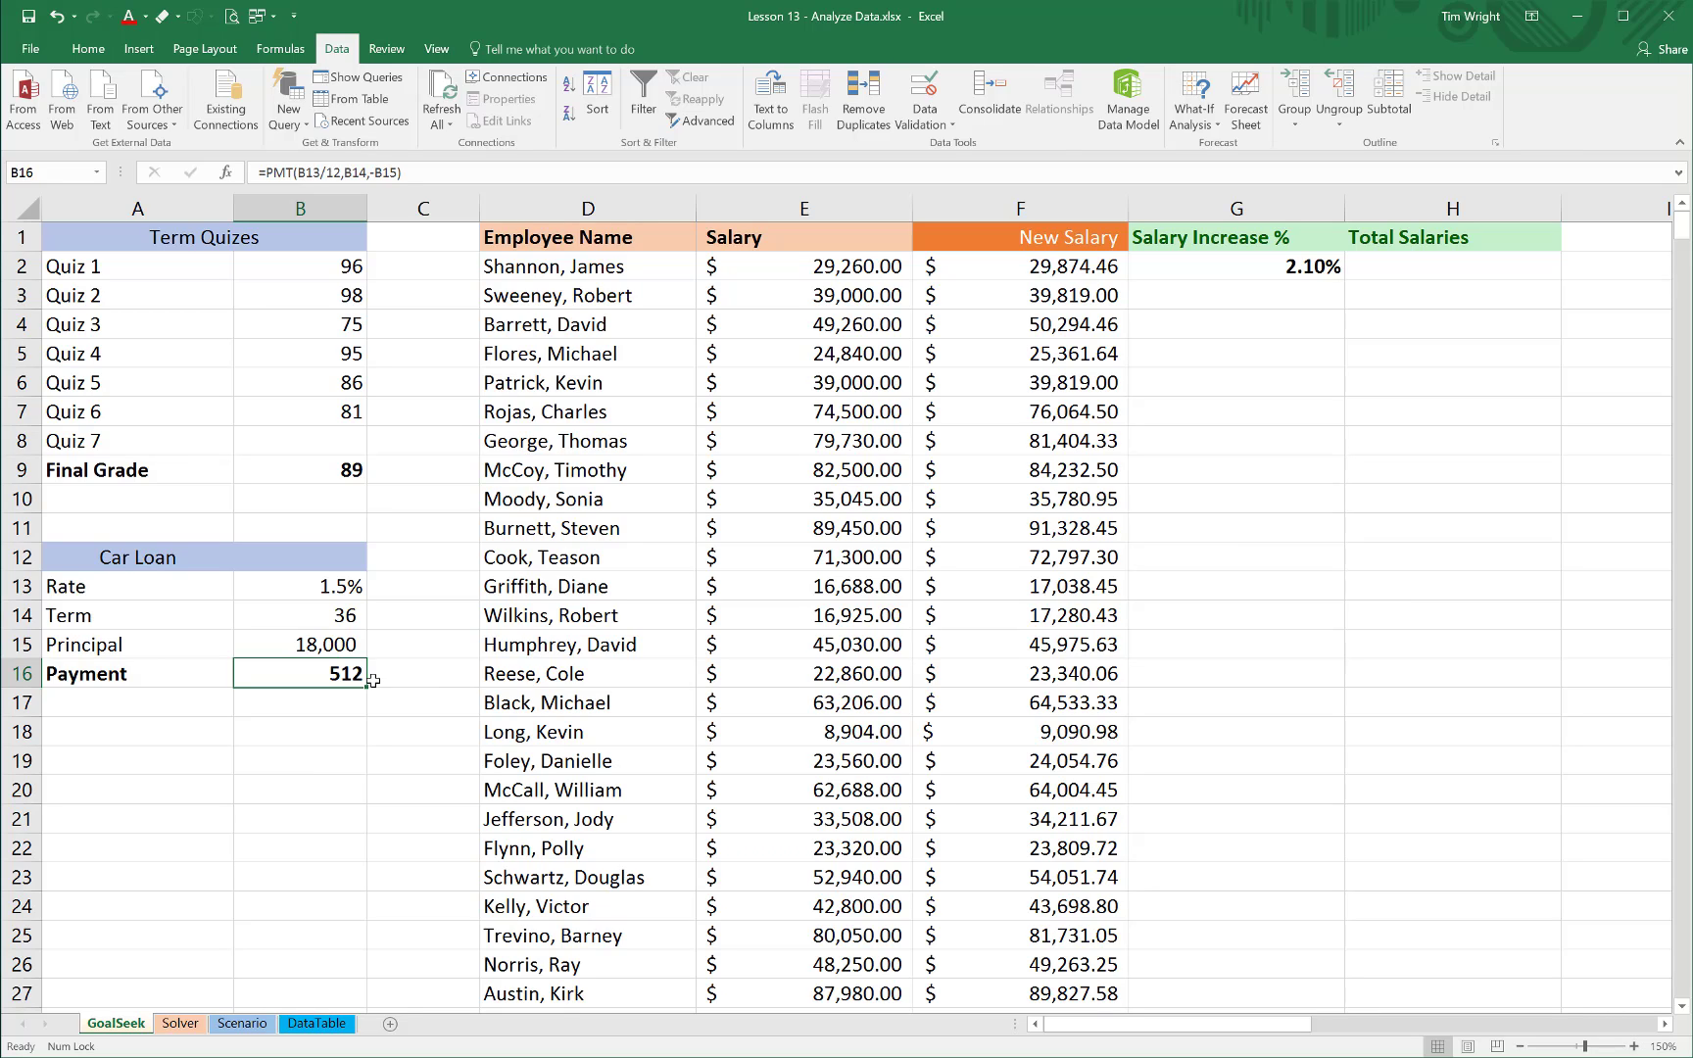
double_click(328, 672)
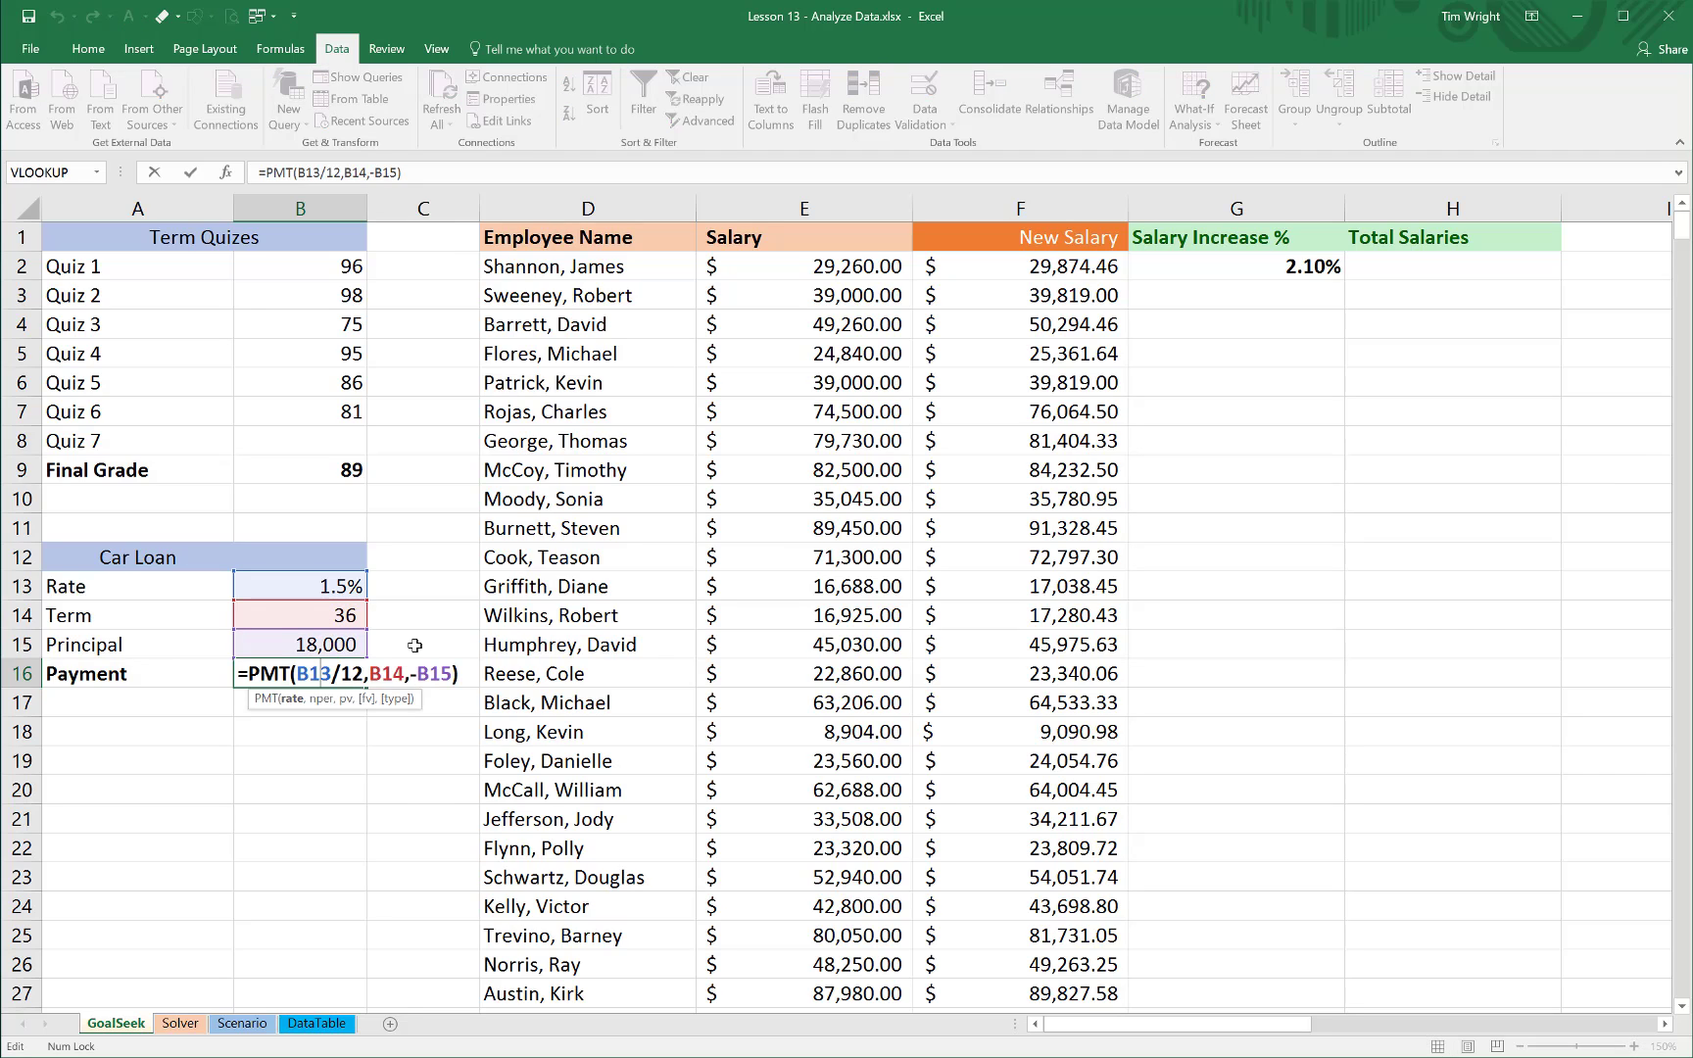
left_click(415, 645)
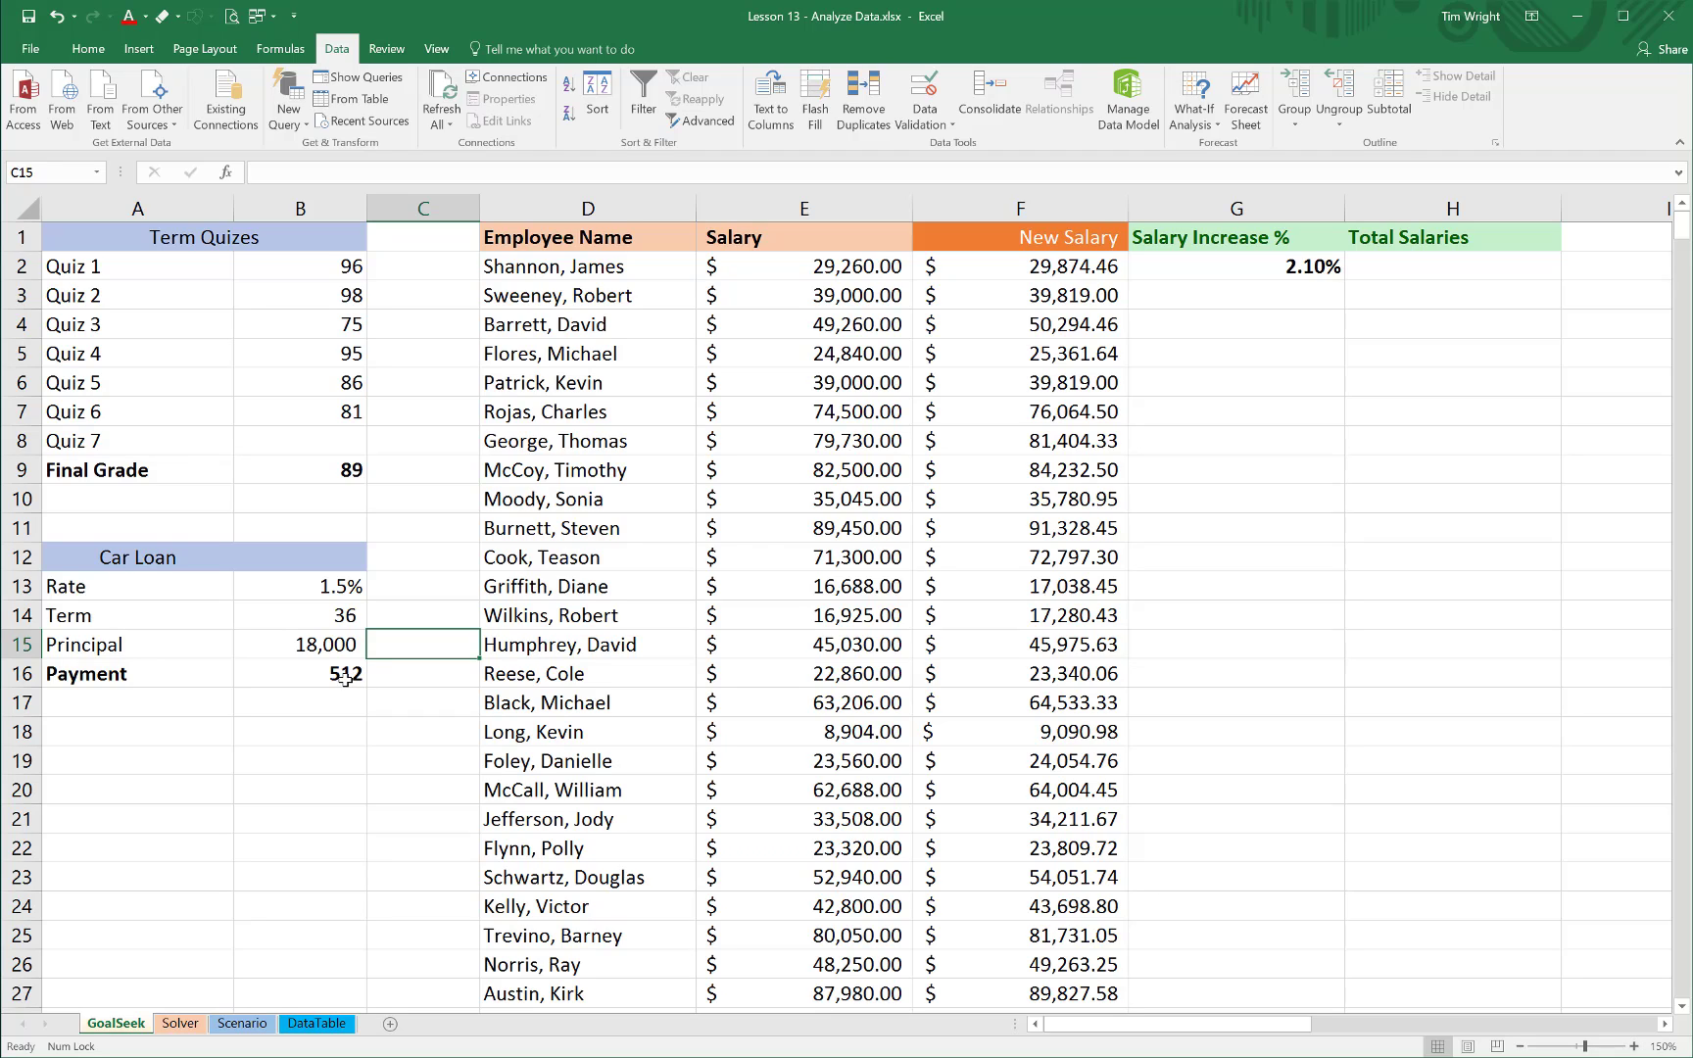
Run Goal Seek to bring the car loan Payment in B16 to 450 by changing the Principal in B15, and keep the solution
left_click(342, 676)
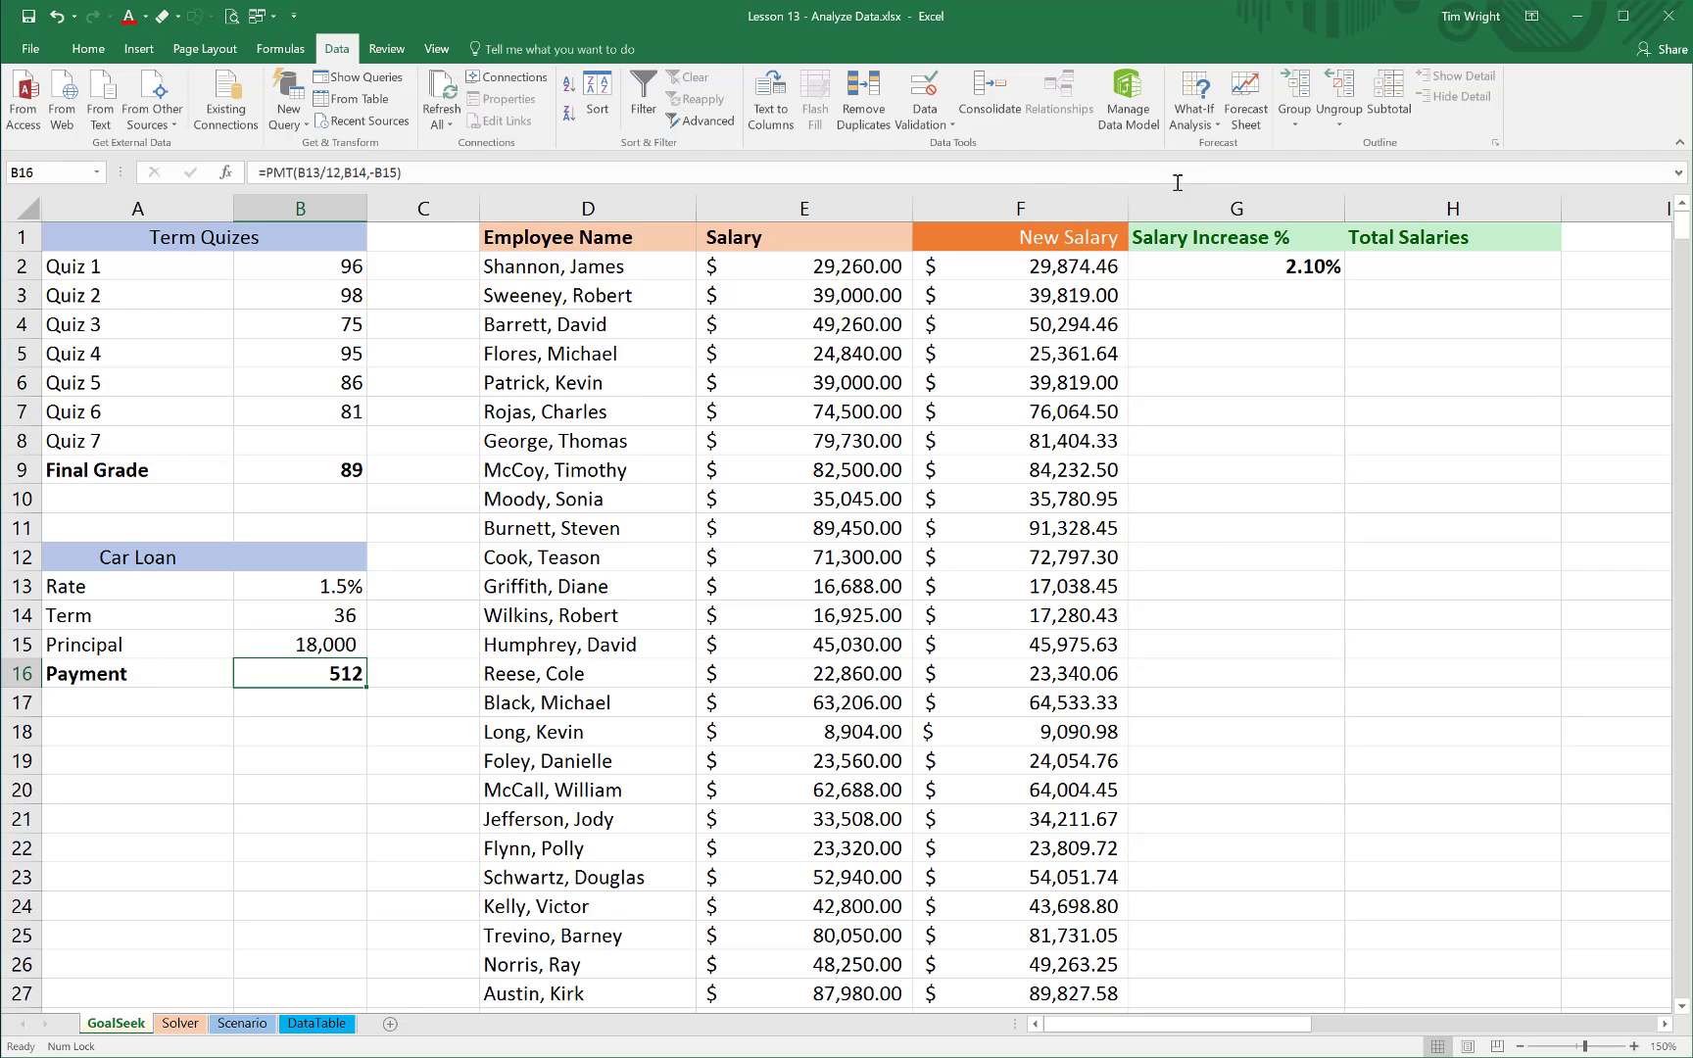
left_click(1195, 115)
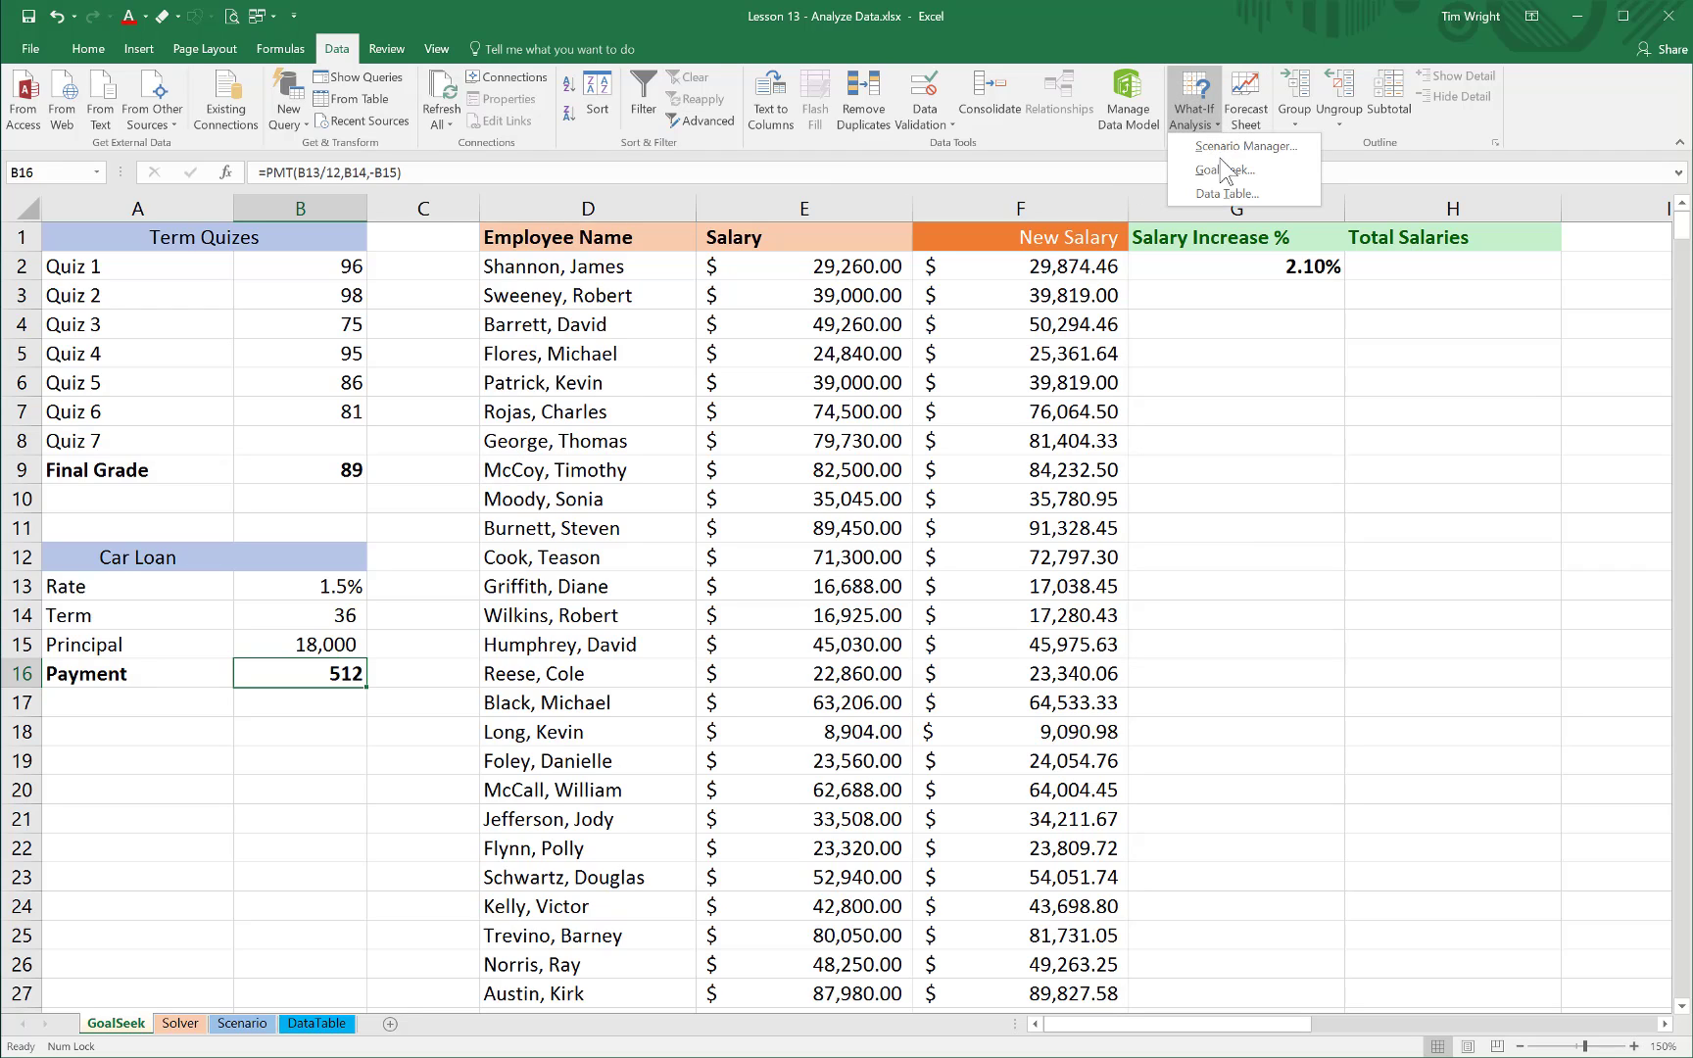
left_click(1221, 168)
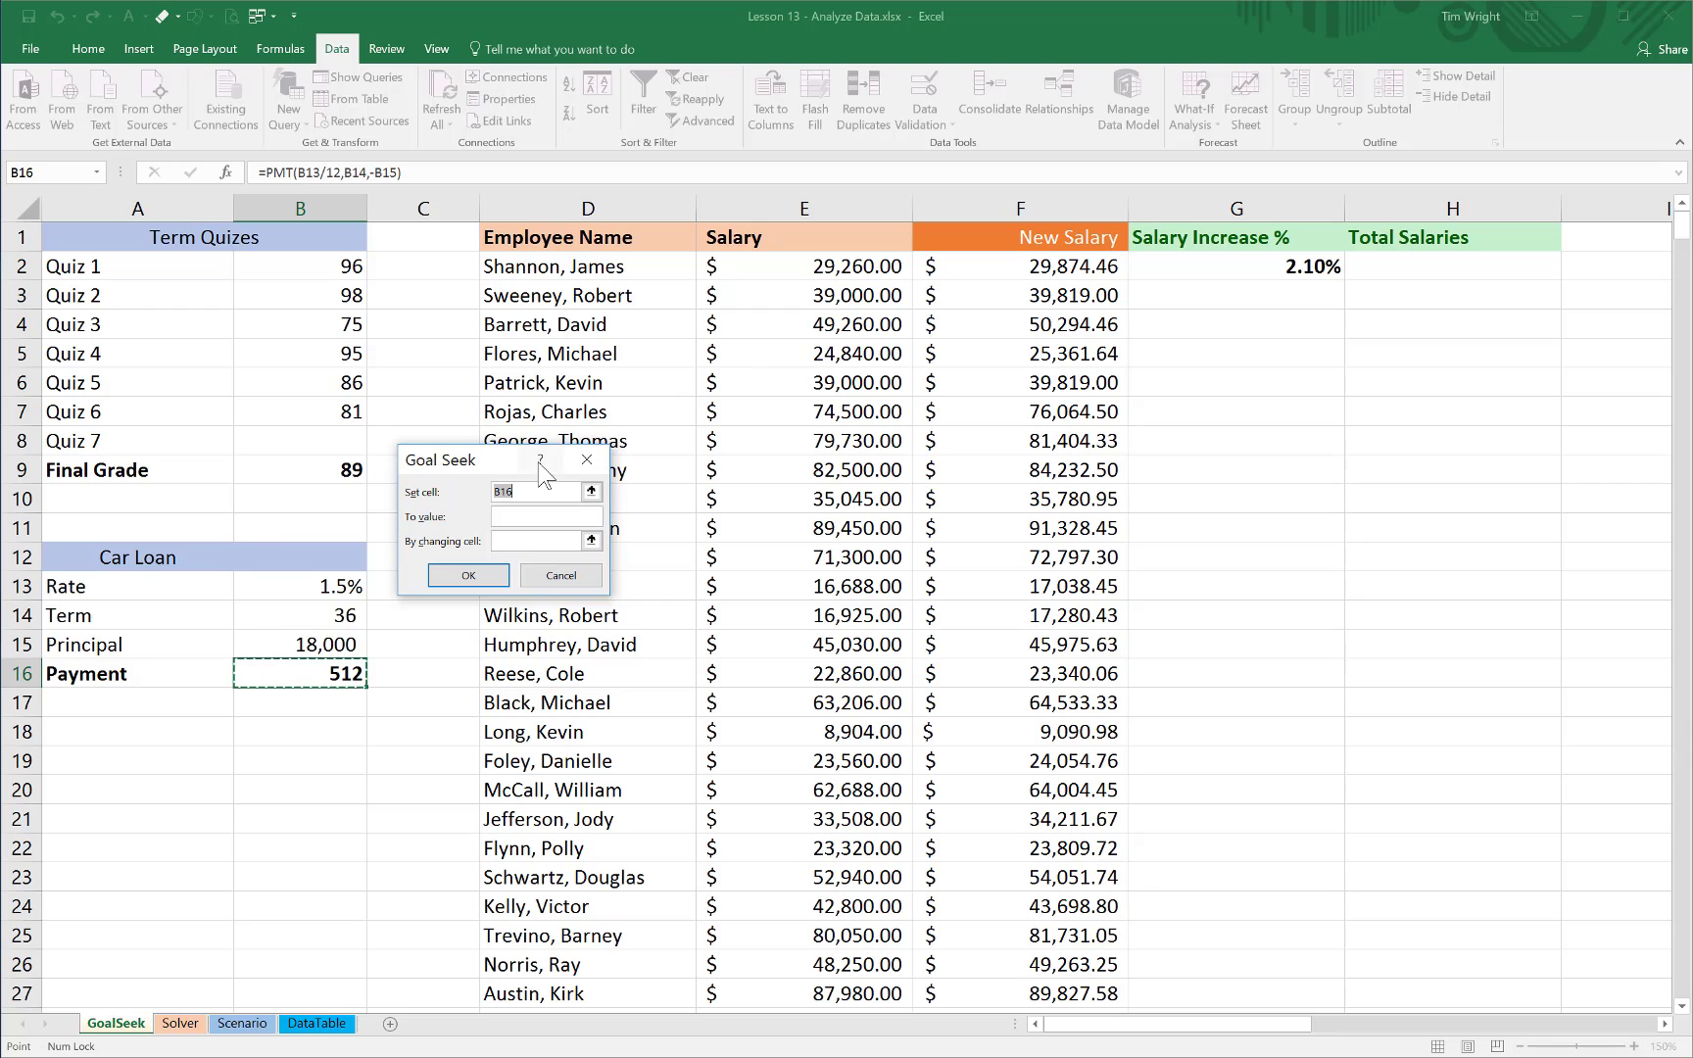
left_click_drag(505, 467, 503, 623)
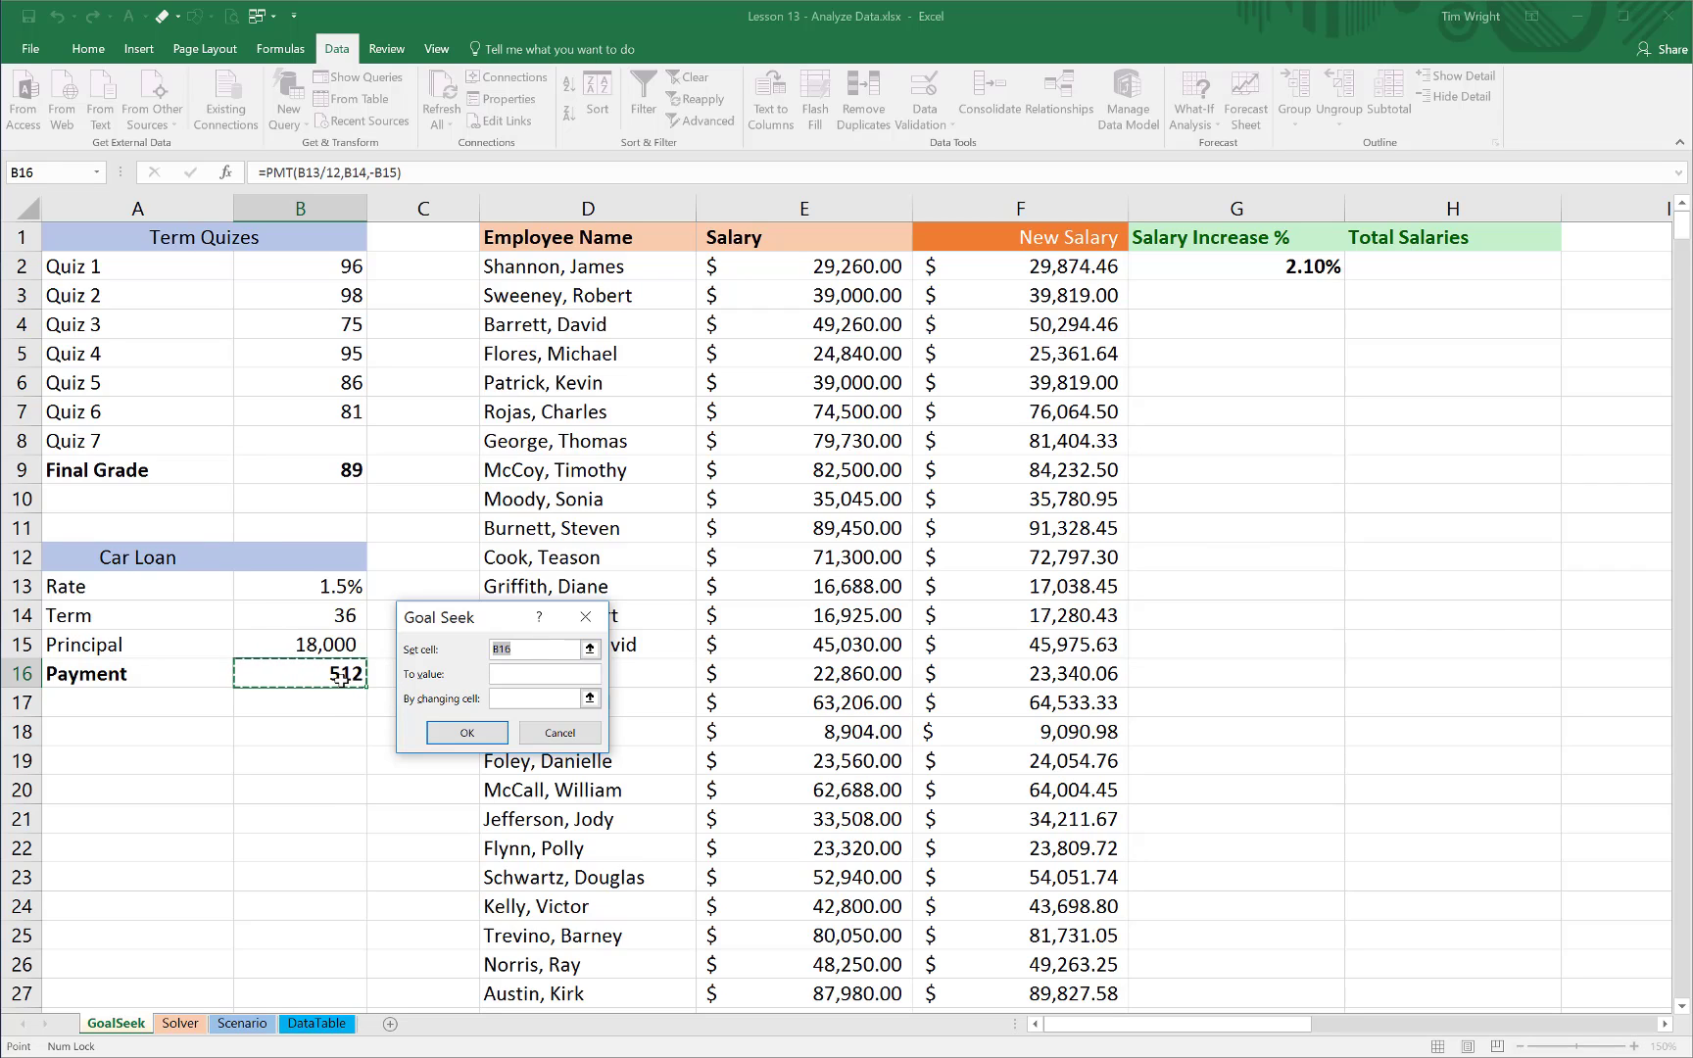
left_click(526, 674)
type("450")
left_click(502, 698)
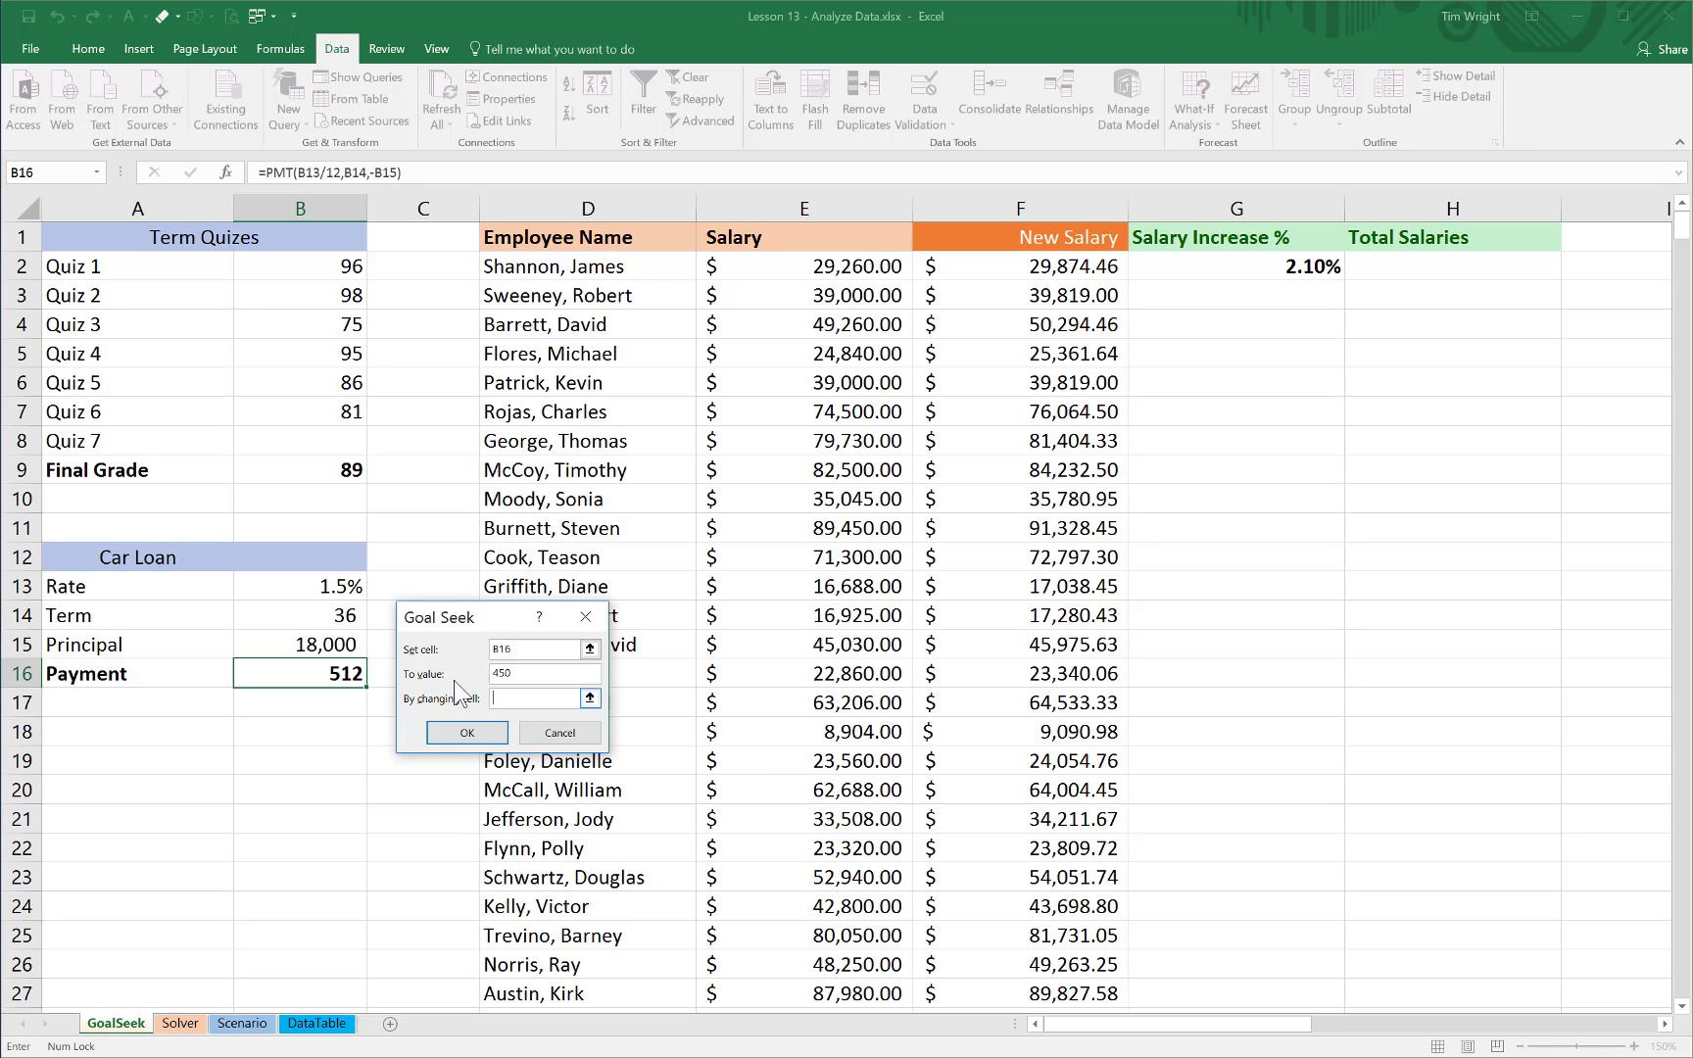
left_click(314, 638)
left_click(457, 731)
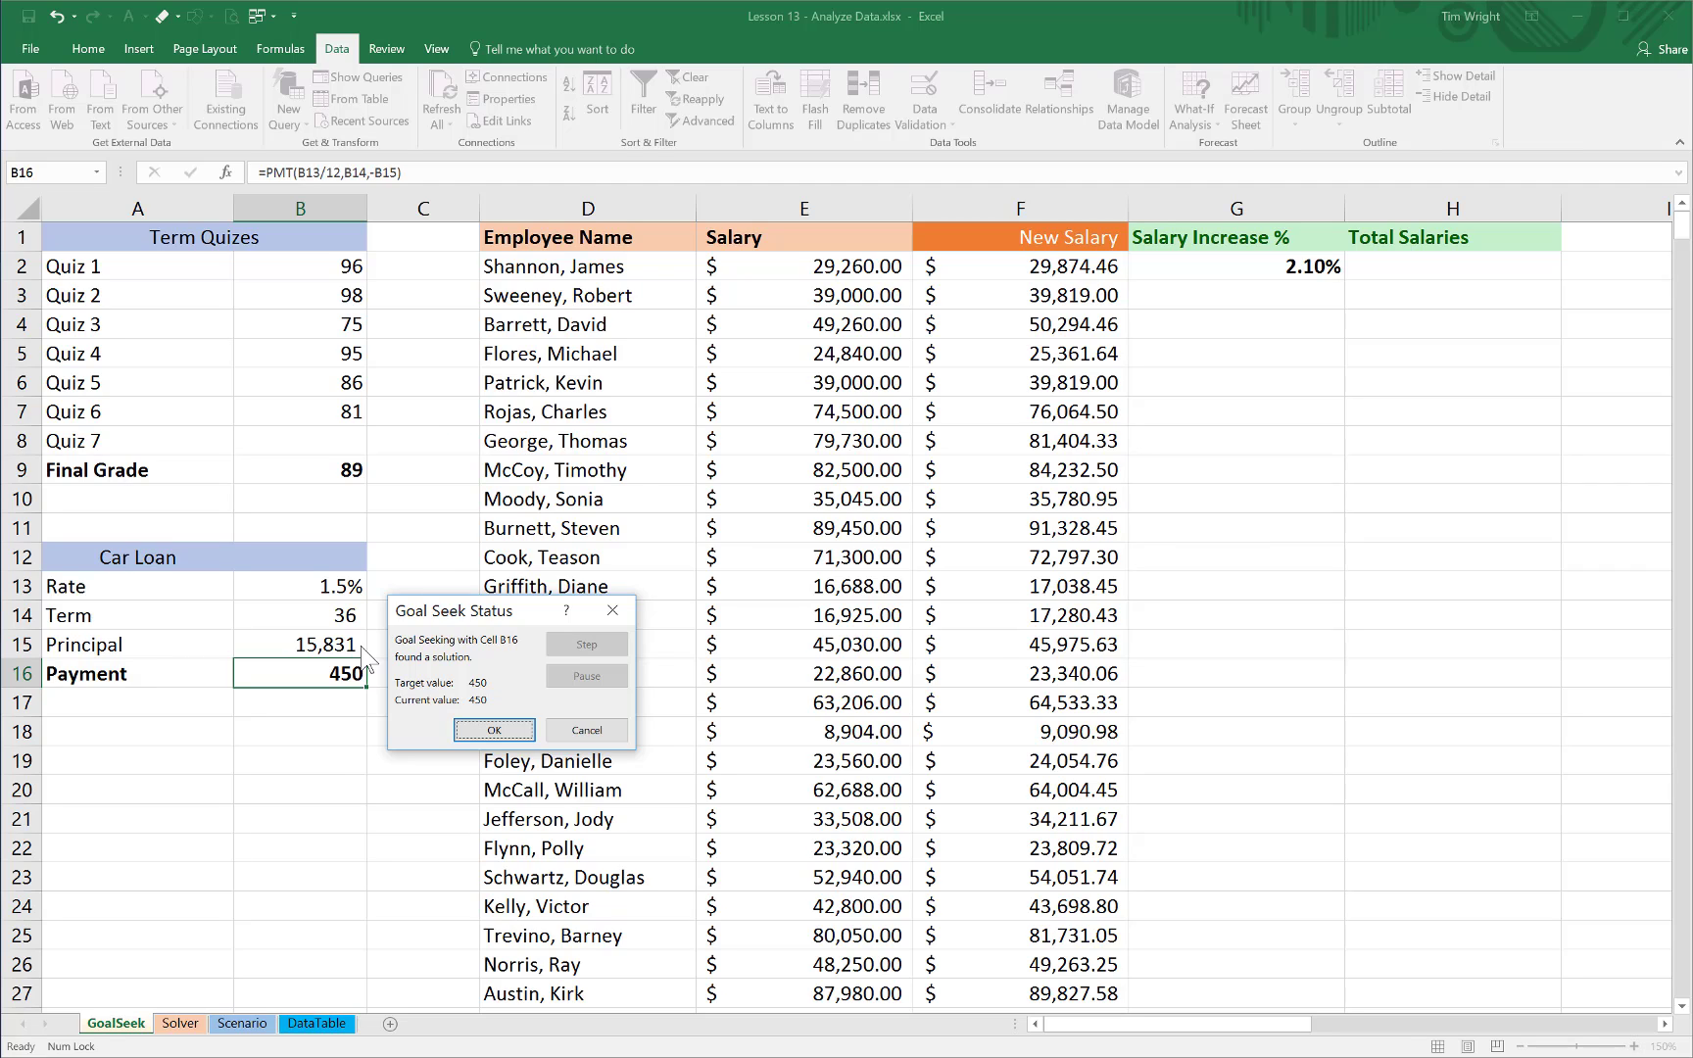
key("Return")
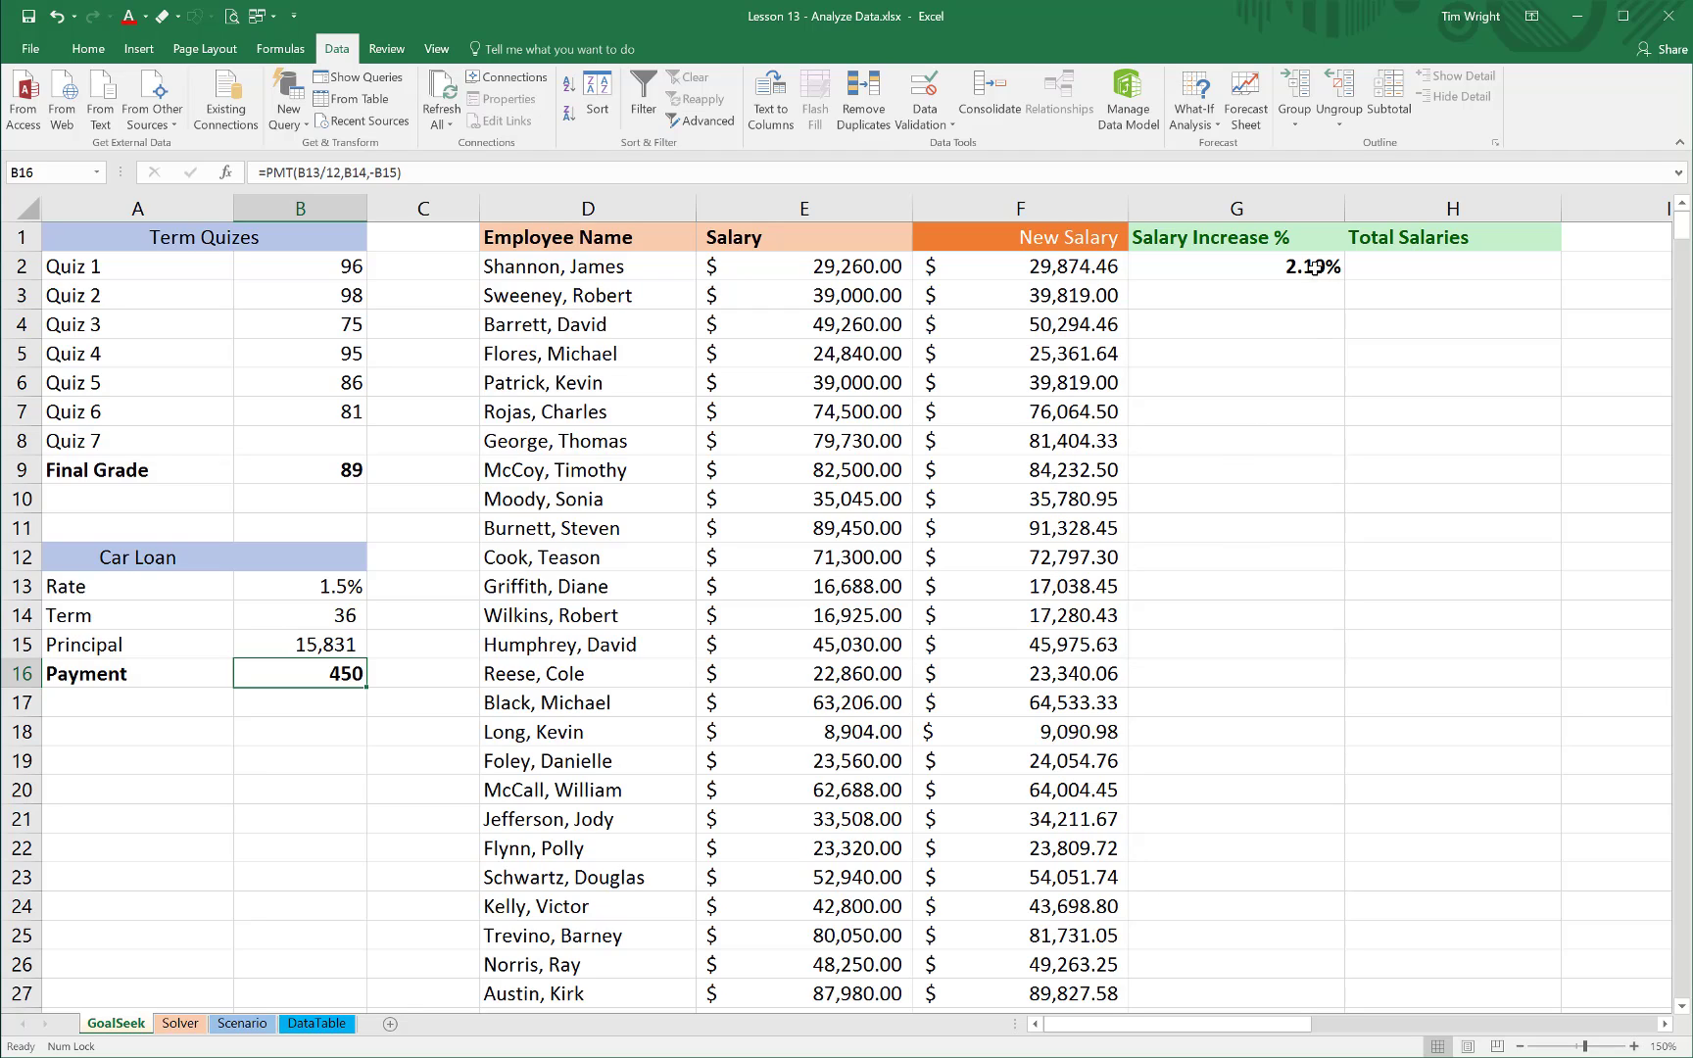
Inspect the New Salary formulas in F4 and F9, leaving them unedited
left_click(1072, 321)
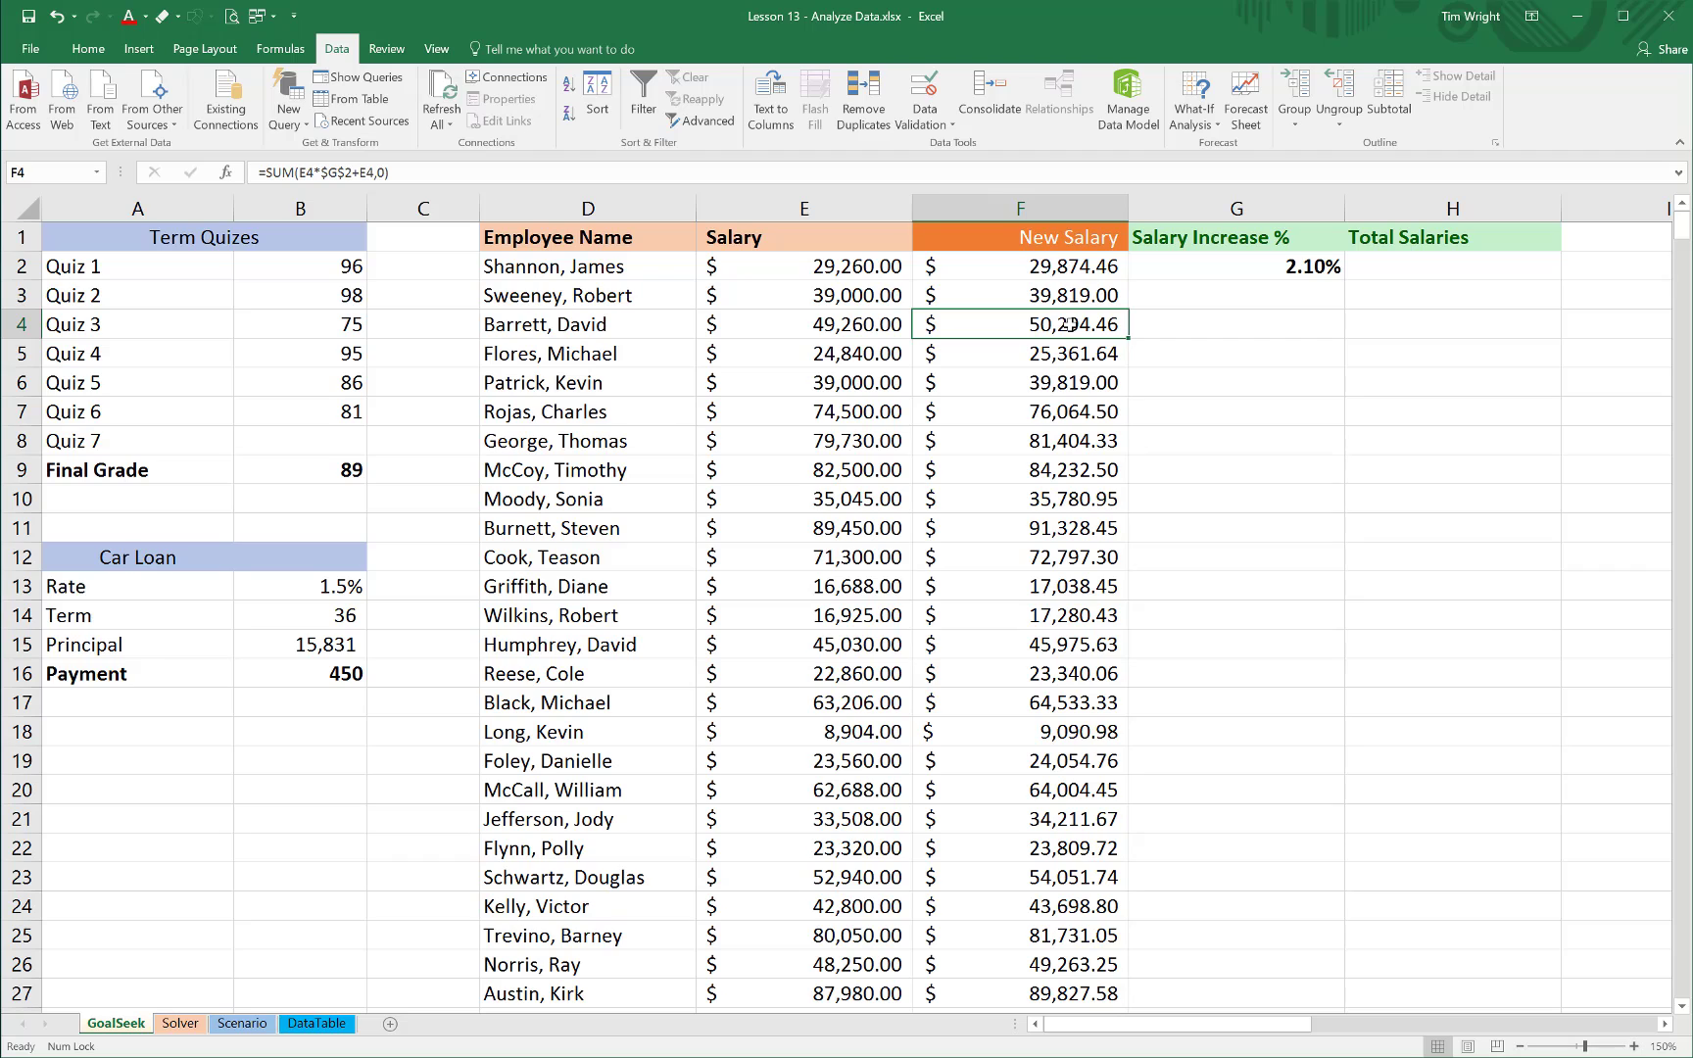
double_click(1072, 325)
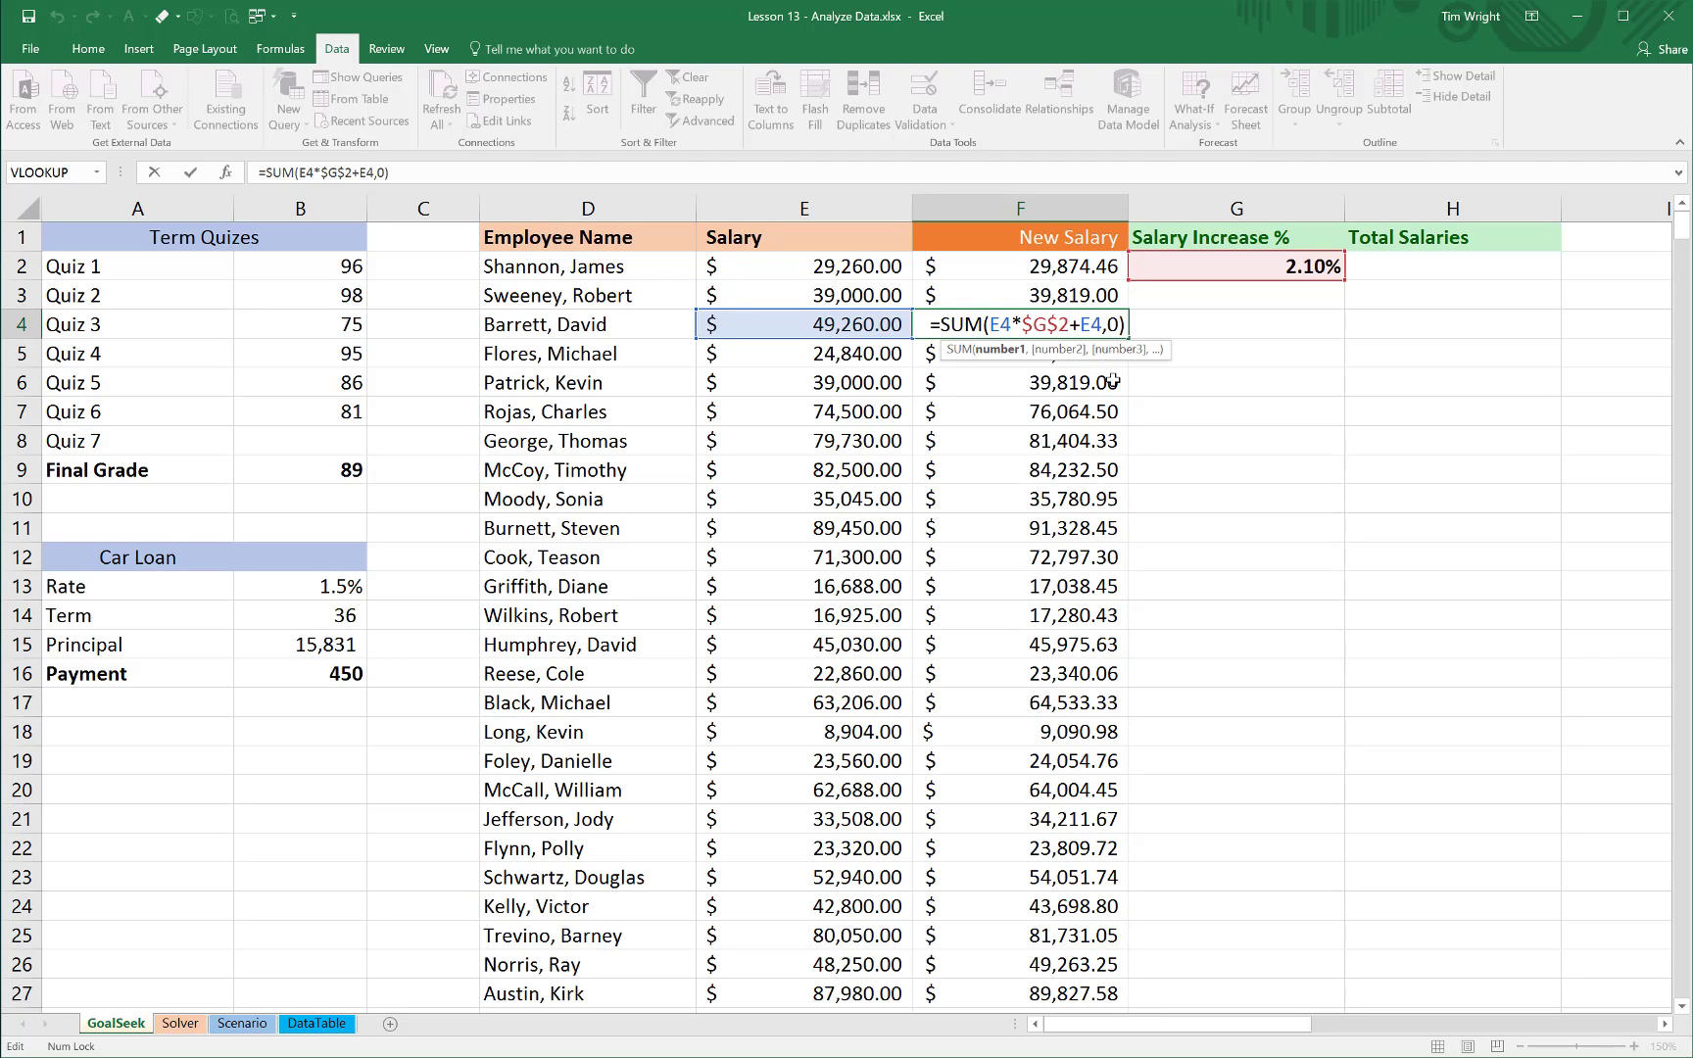
key("ctrl+Return")
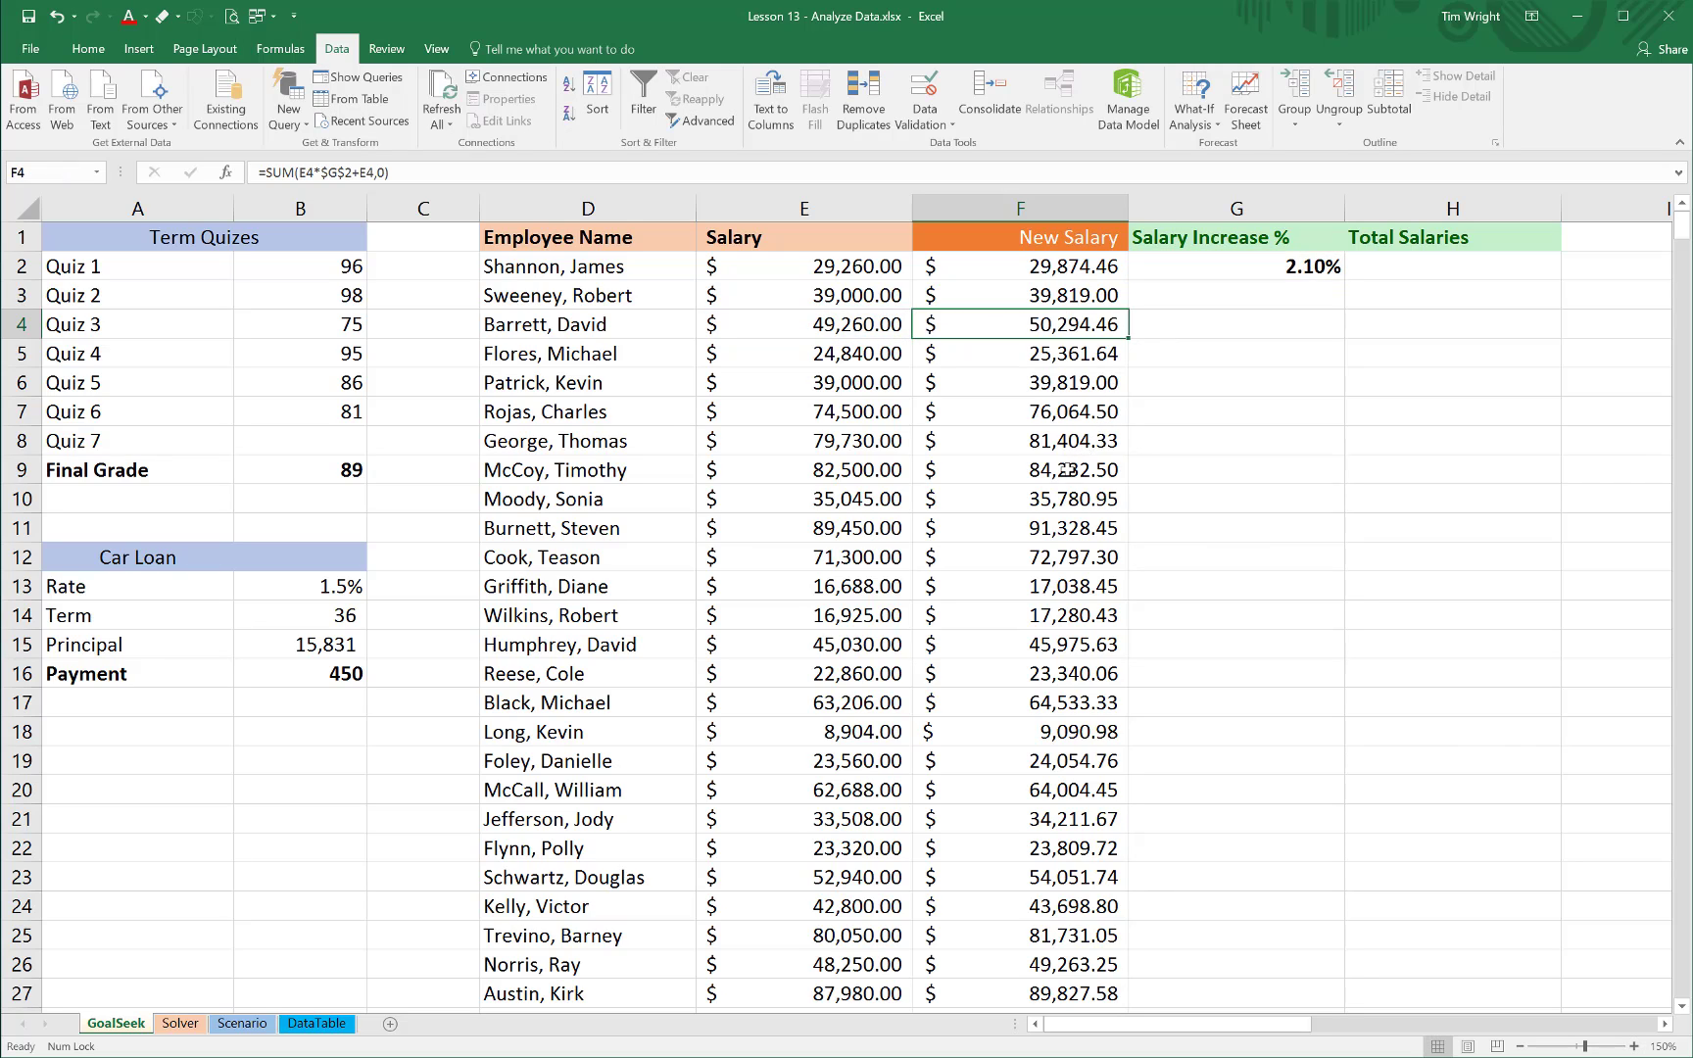
left_click(1068, 470)
double_click(1068, 471)
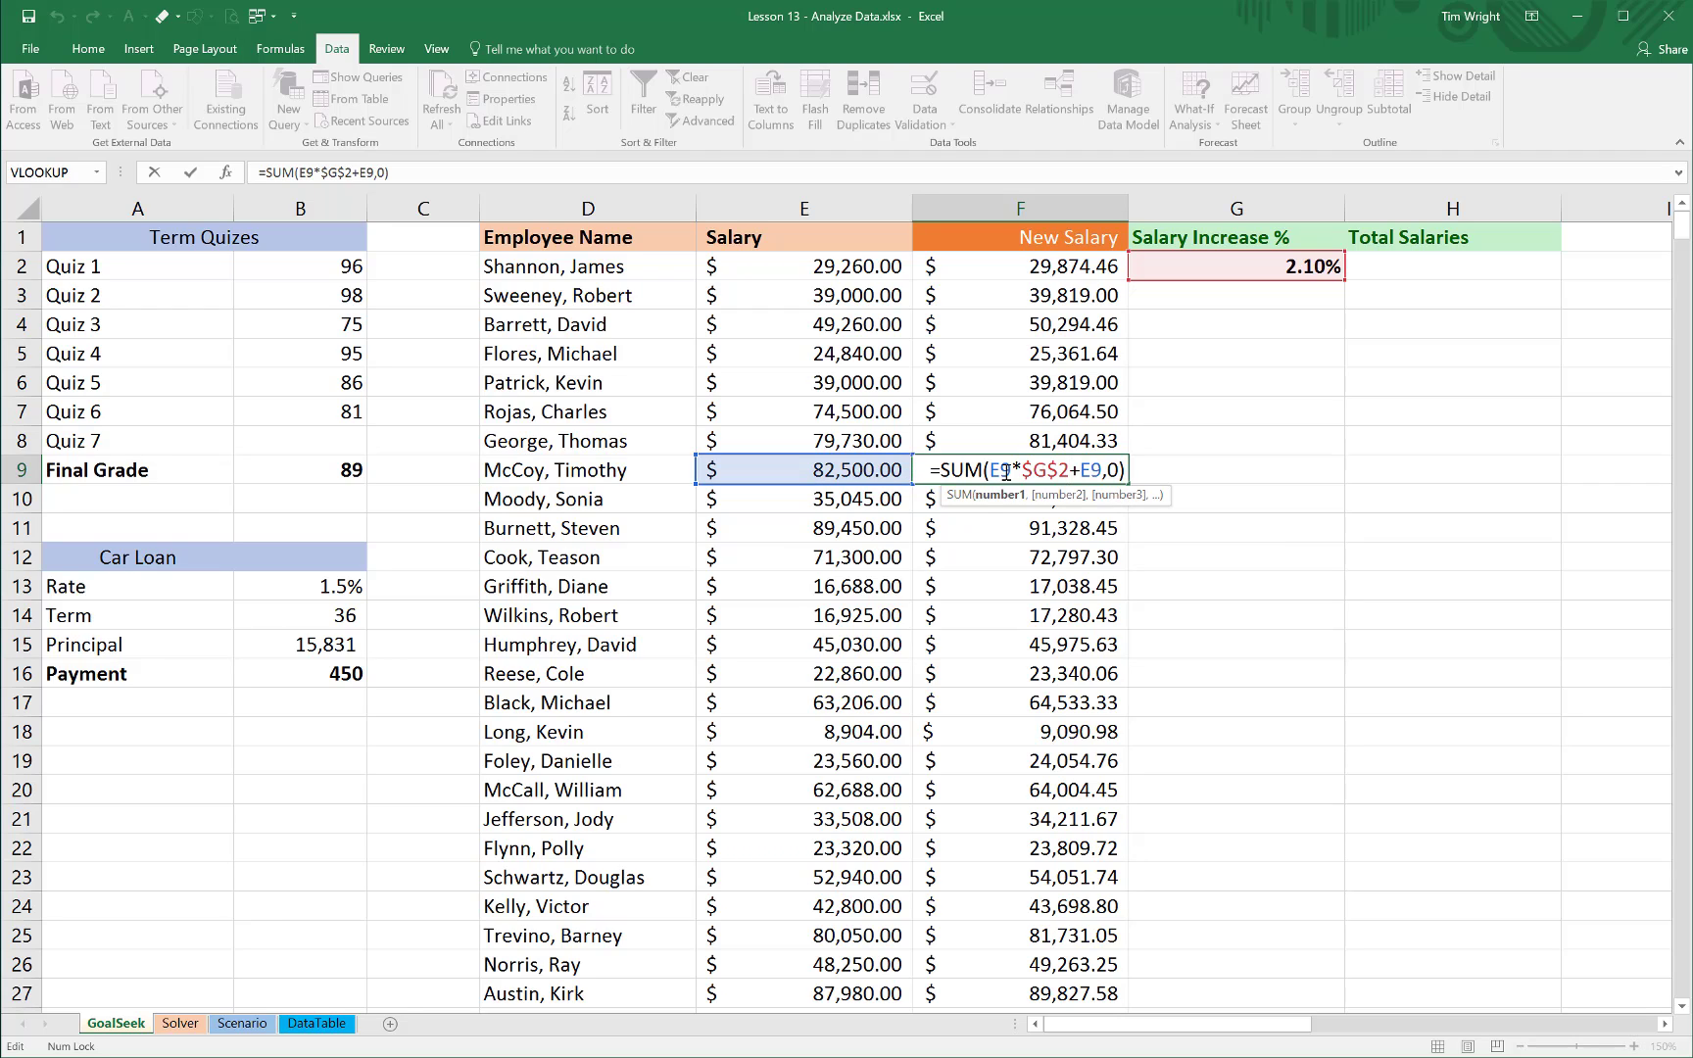
key("Escape")
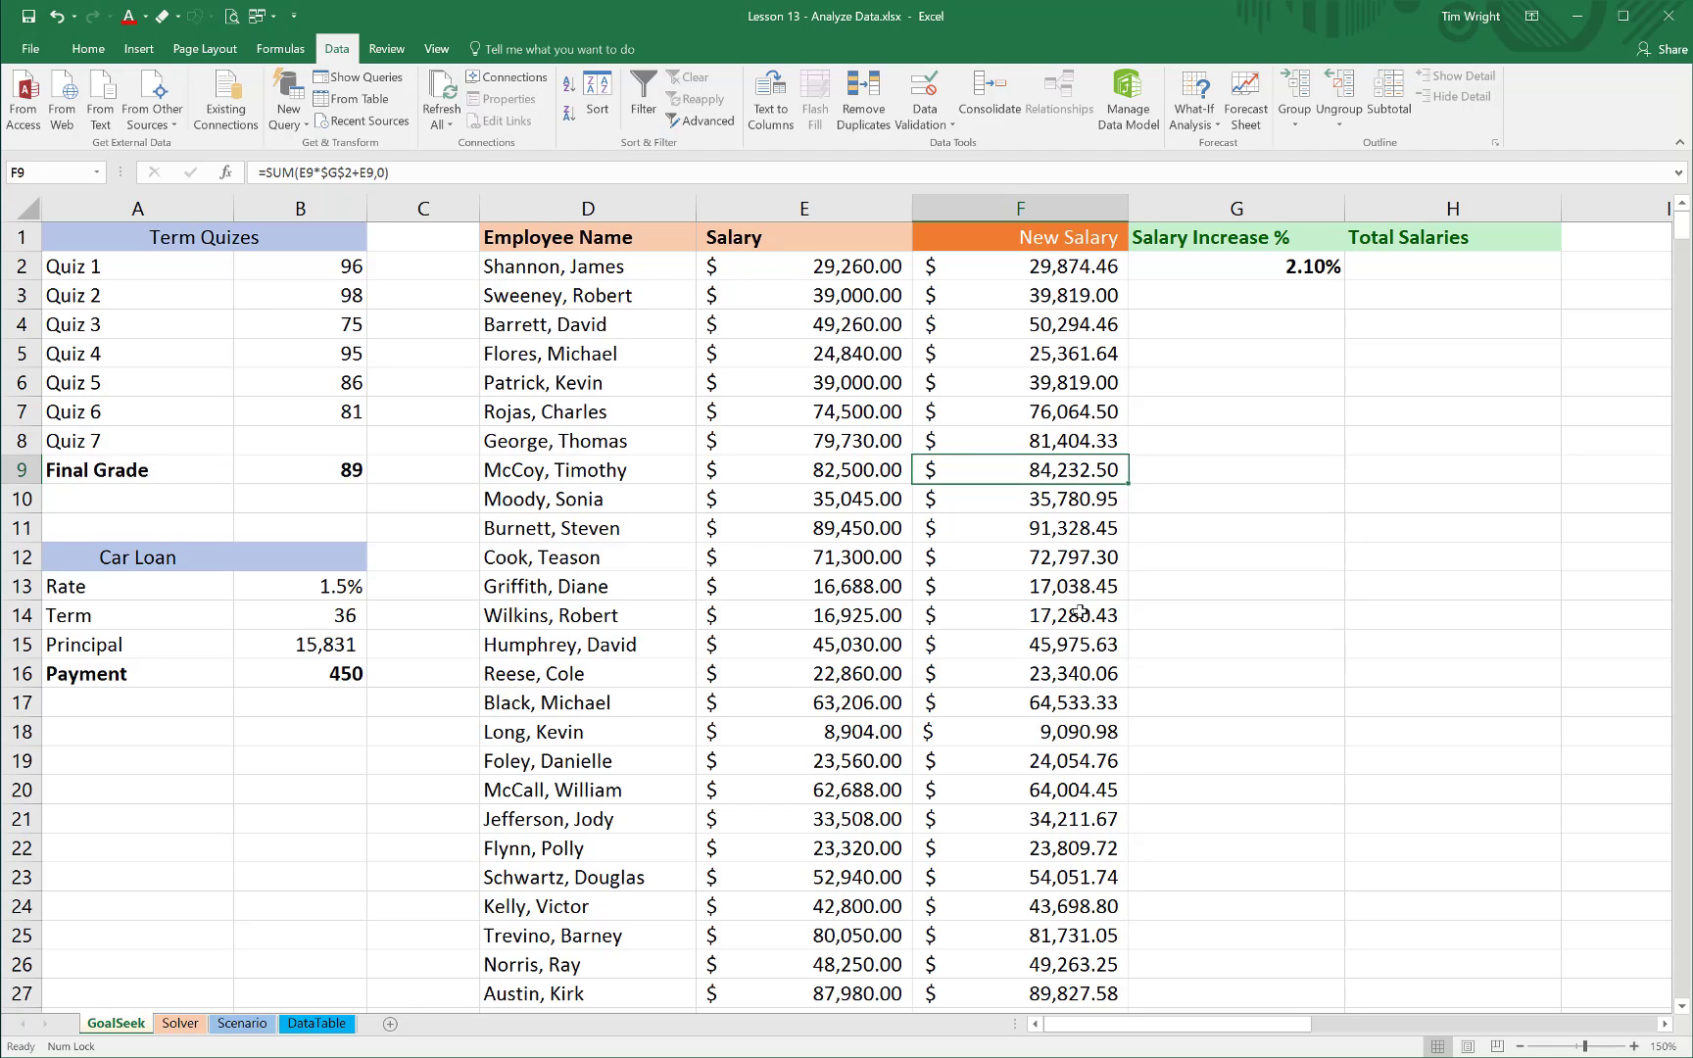
Total the entire New Salary column in H2 under Total Salaries with the formula =SUM(F:F)
left_click(1381, 267)
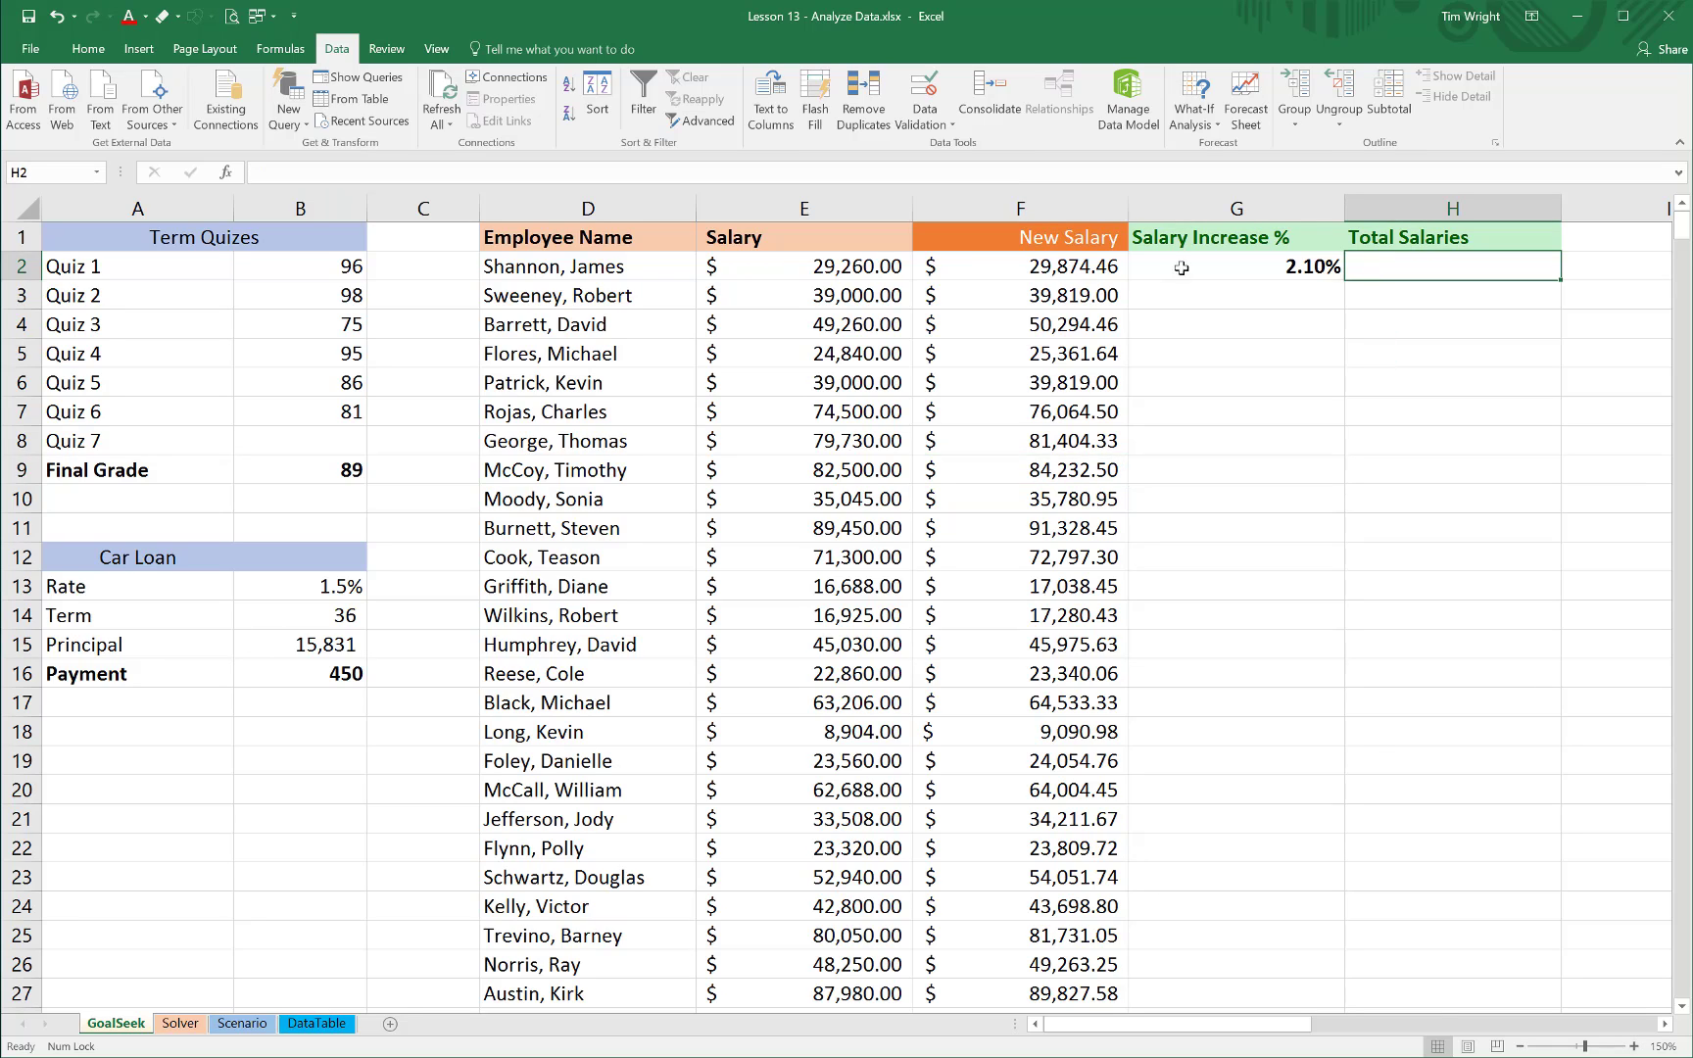
left_click(88, 51)
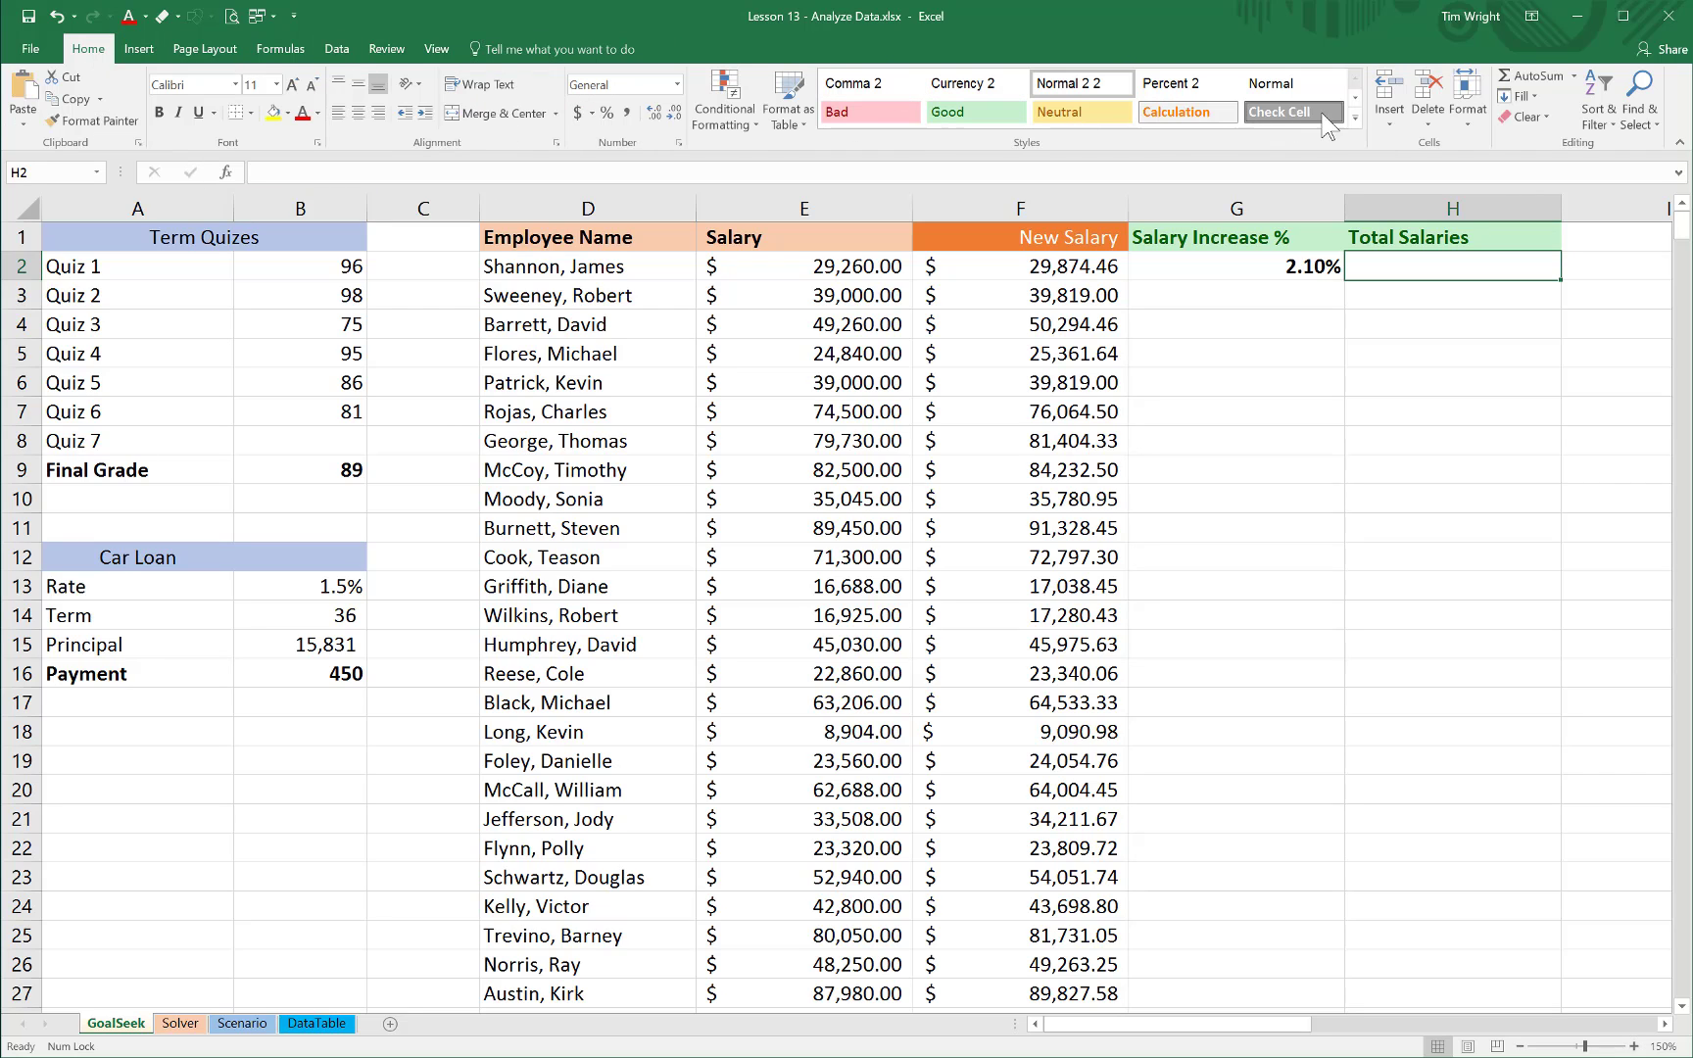
left_click(1538, 76)
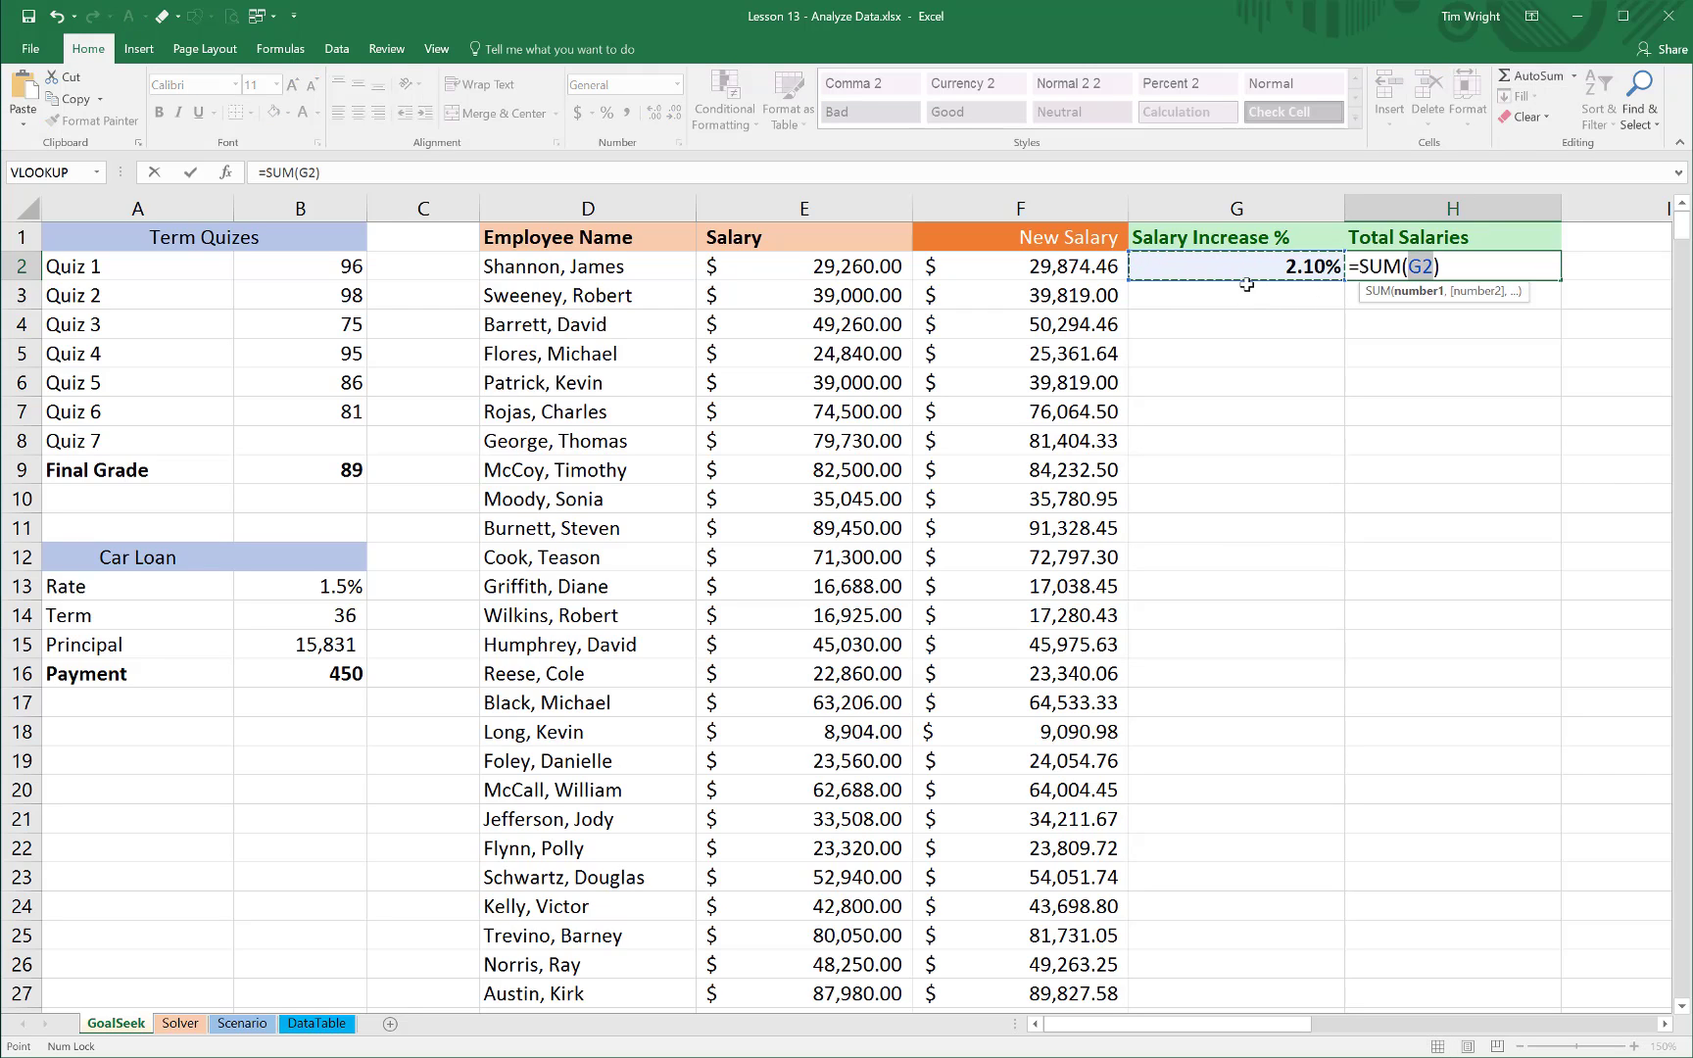
left_click(1057, 207)
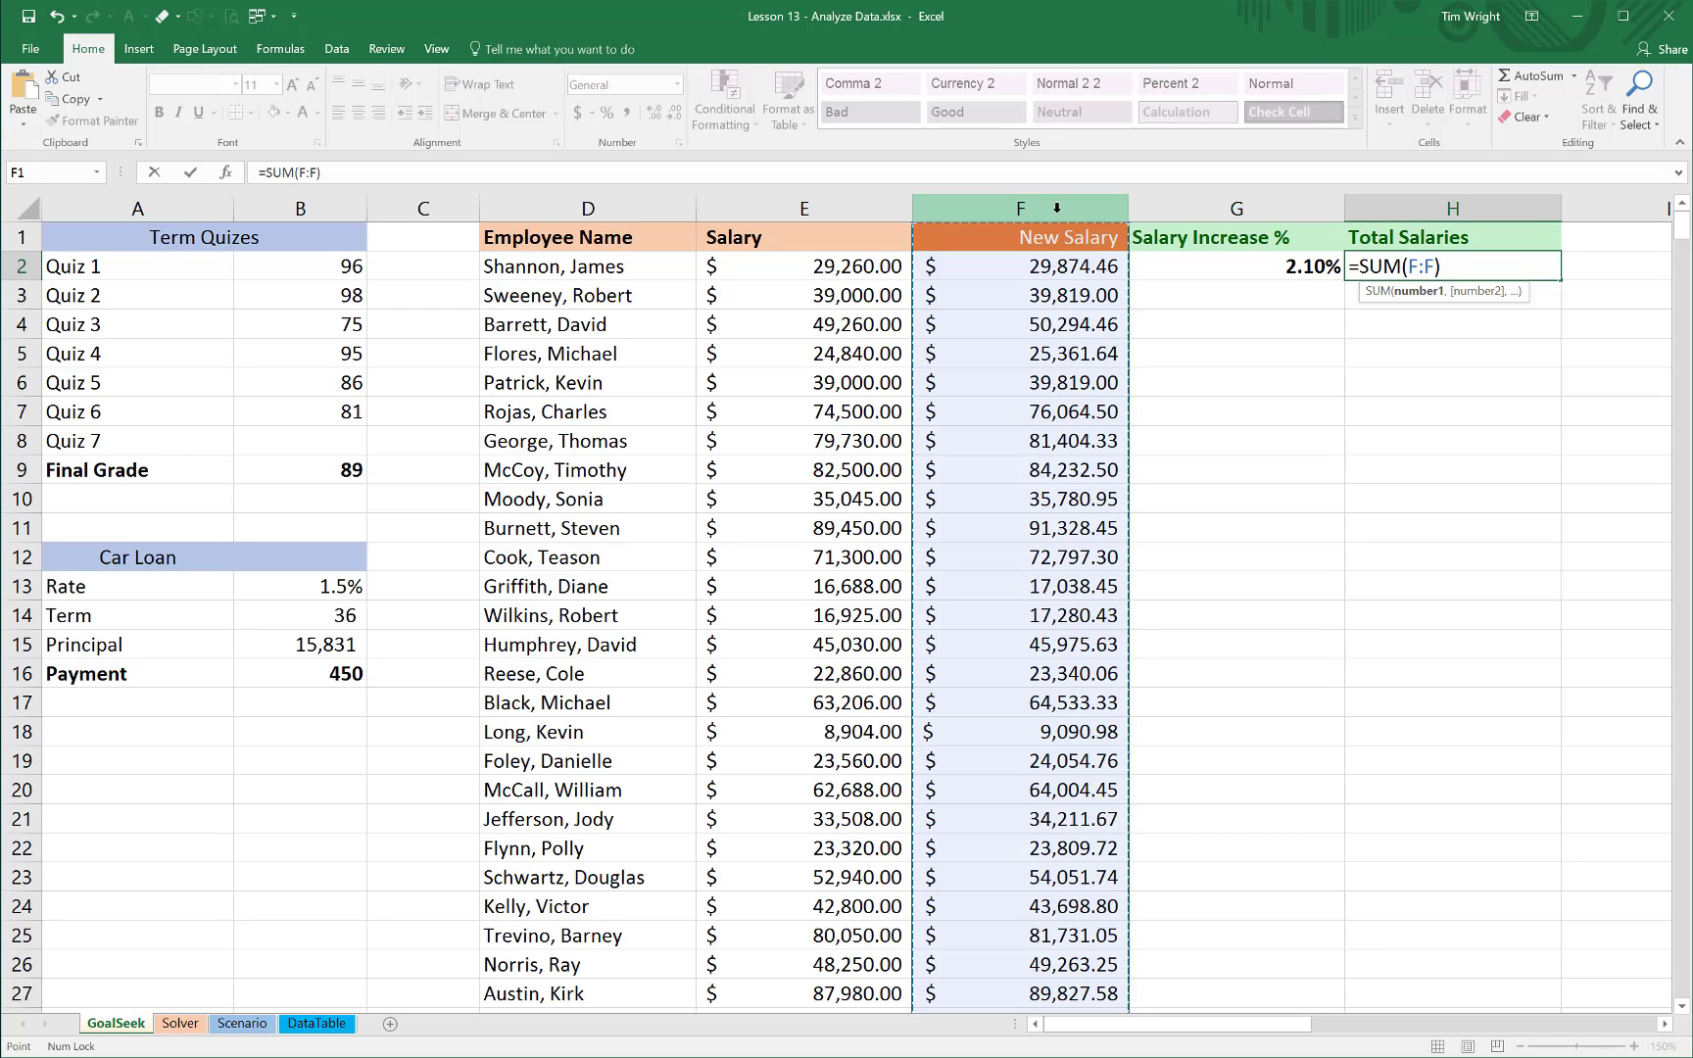
key("Return")
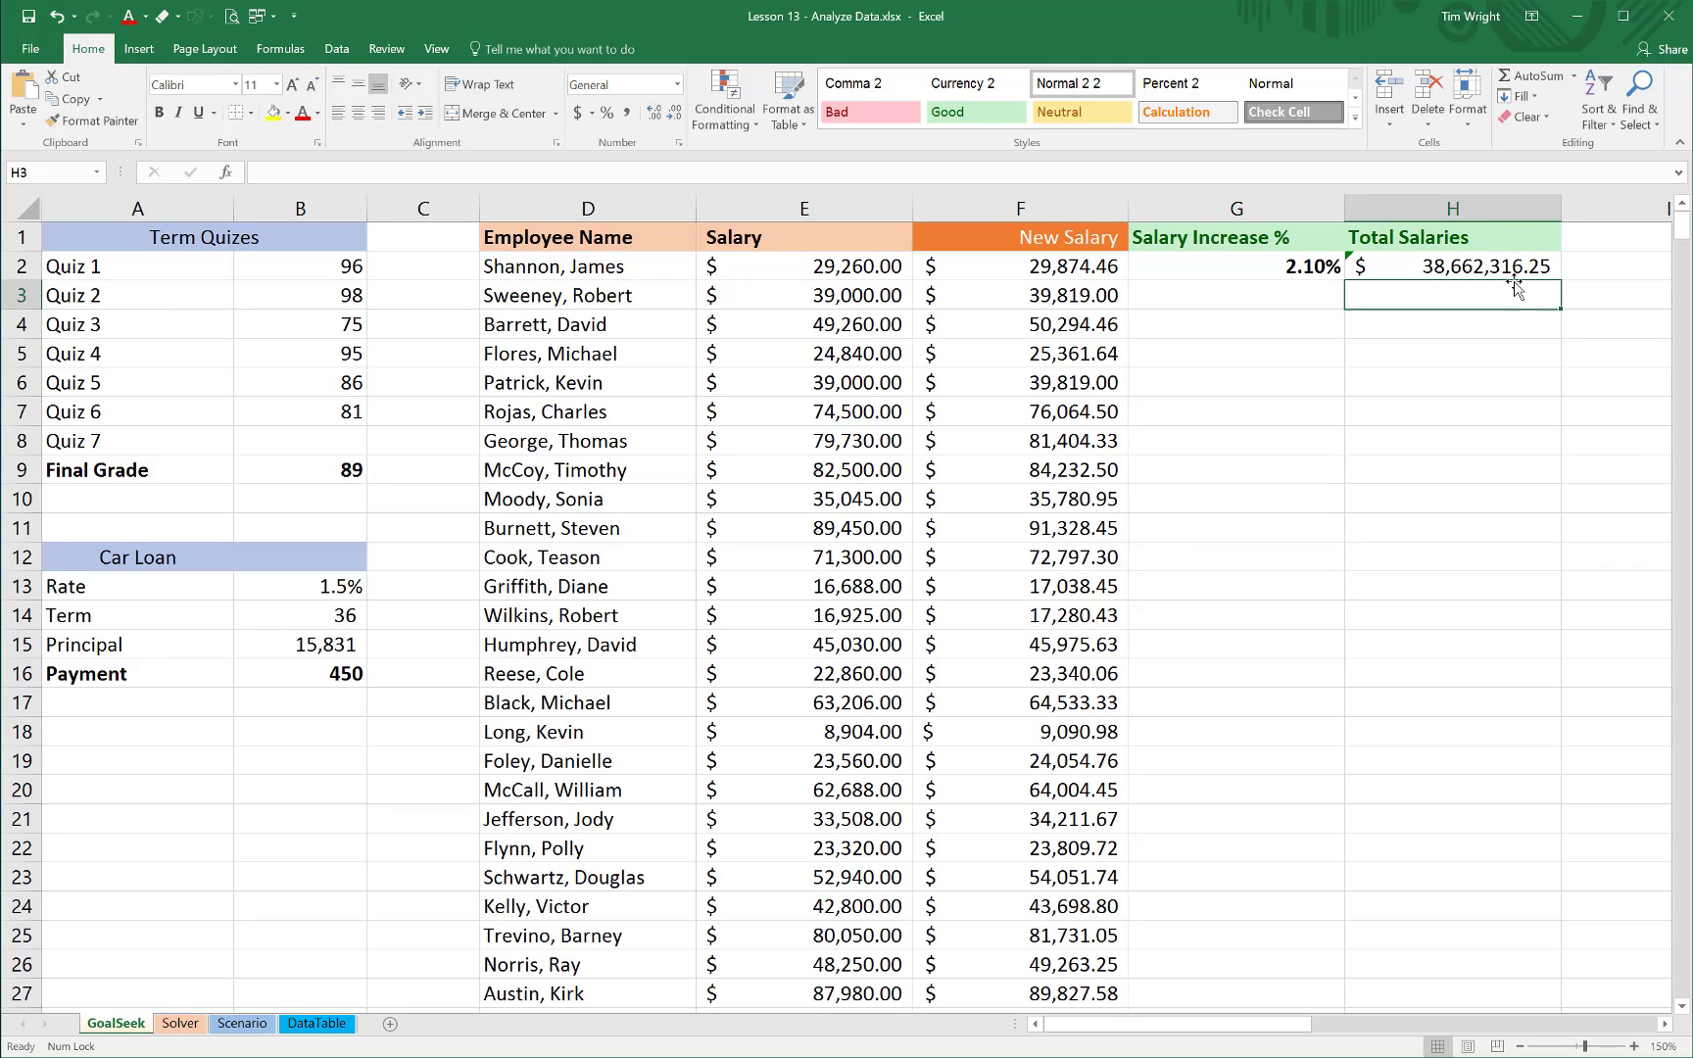
Run Goal Seek to bring Total Salaries in H2 to 39000000 by changing the Salary Increase % in G2, keep the solution, and inspect G2
left_click(1451, 266)
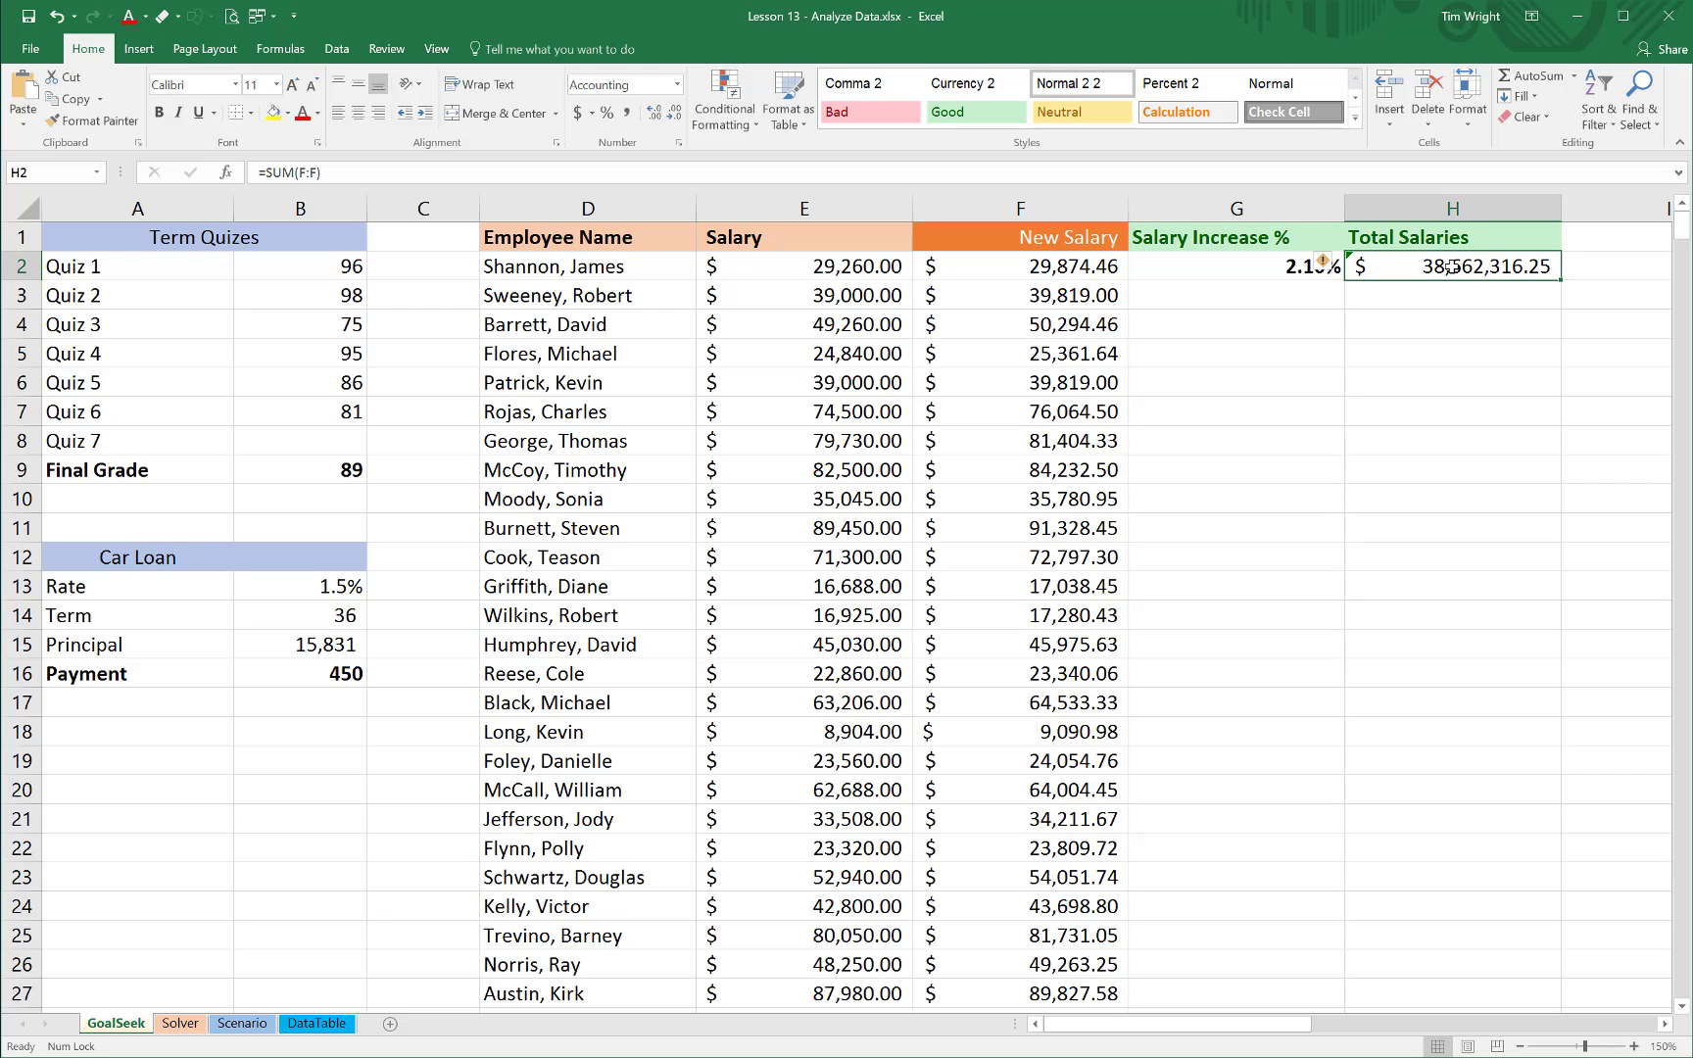
left_click(336, 51)
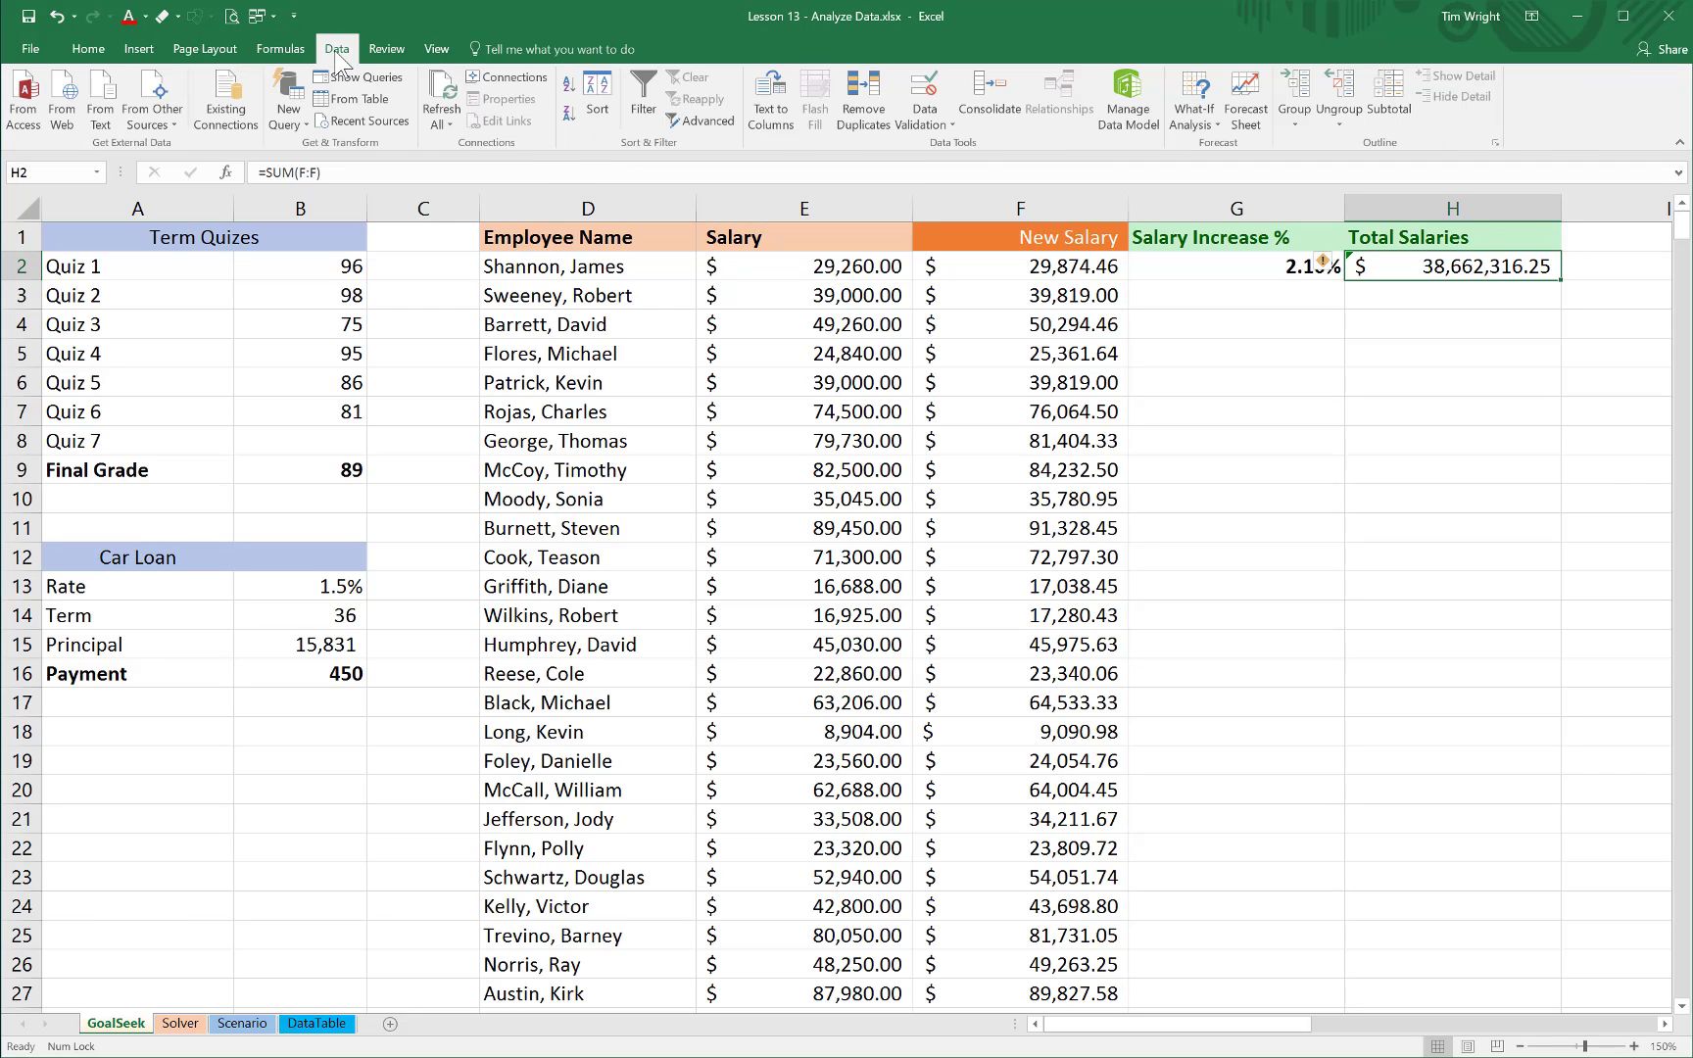
left_click(1216, 122)
left_click(1218, 170)
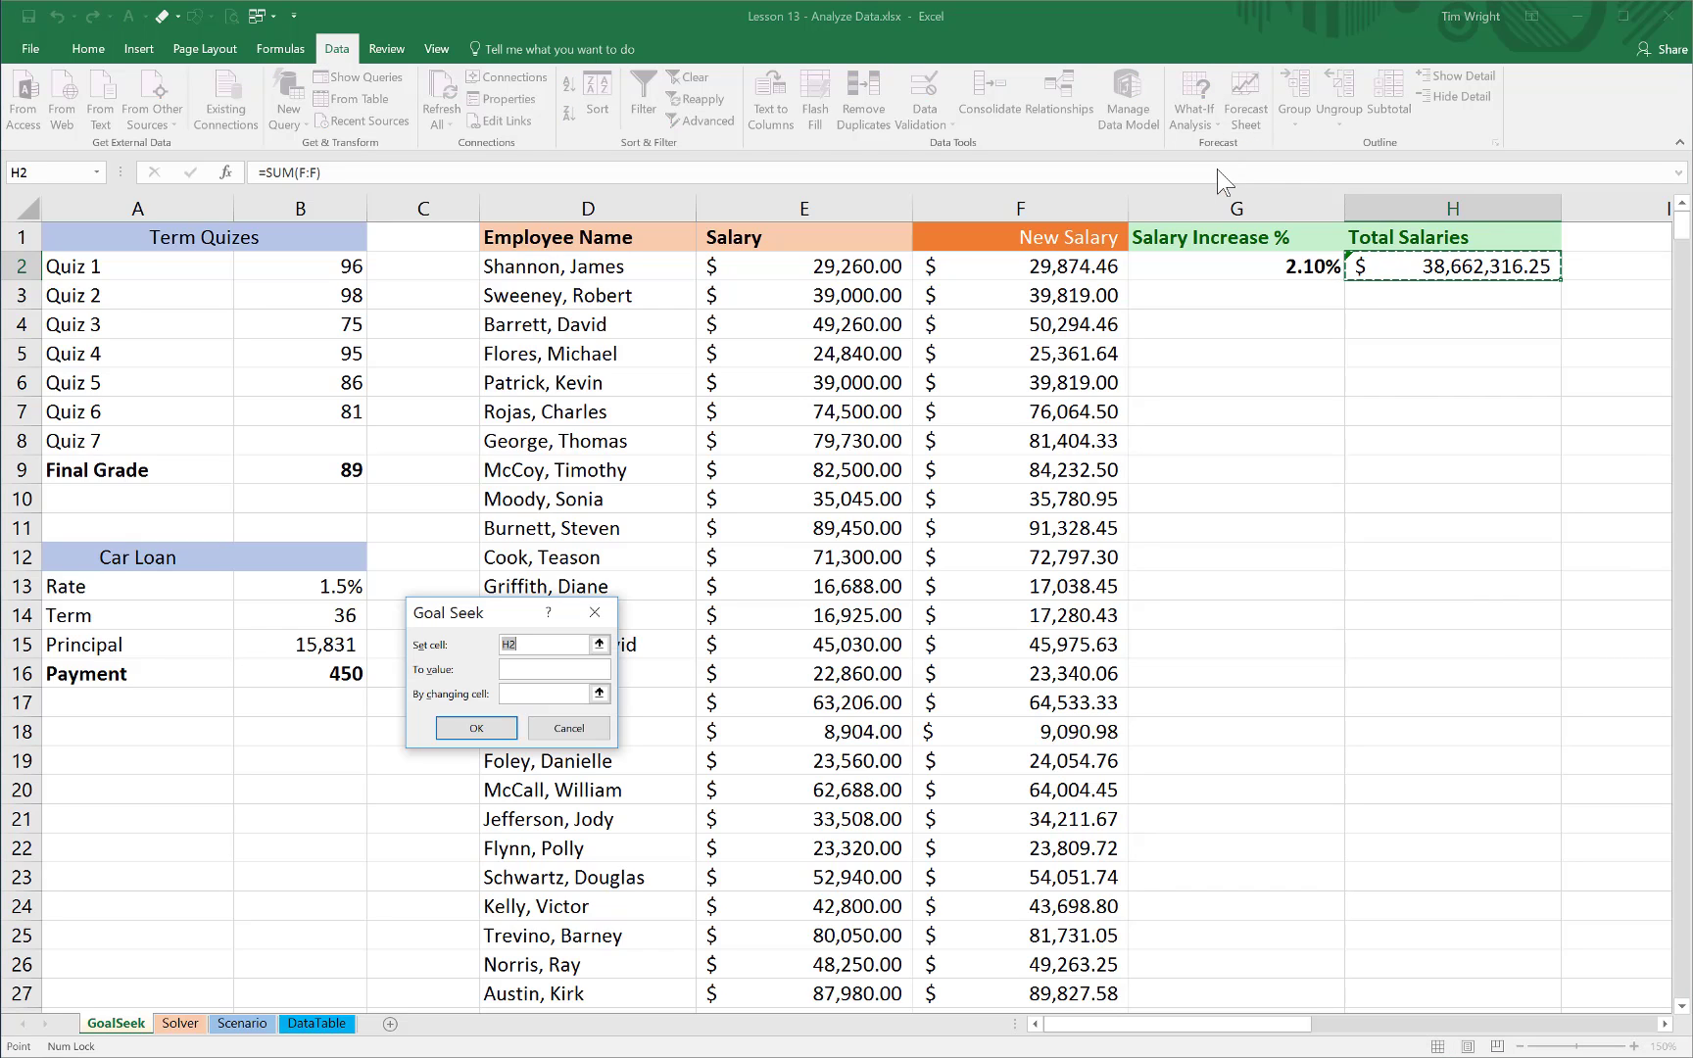
left_click_drag(566, 622, 1450, 370)
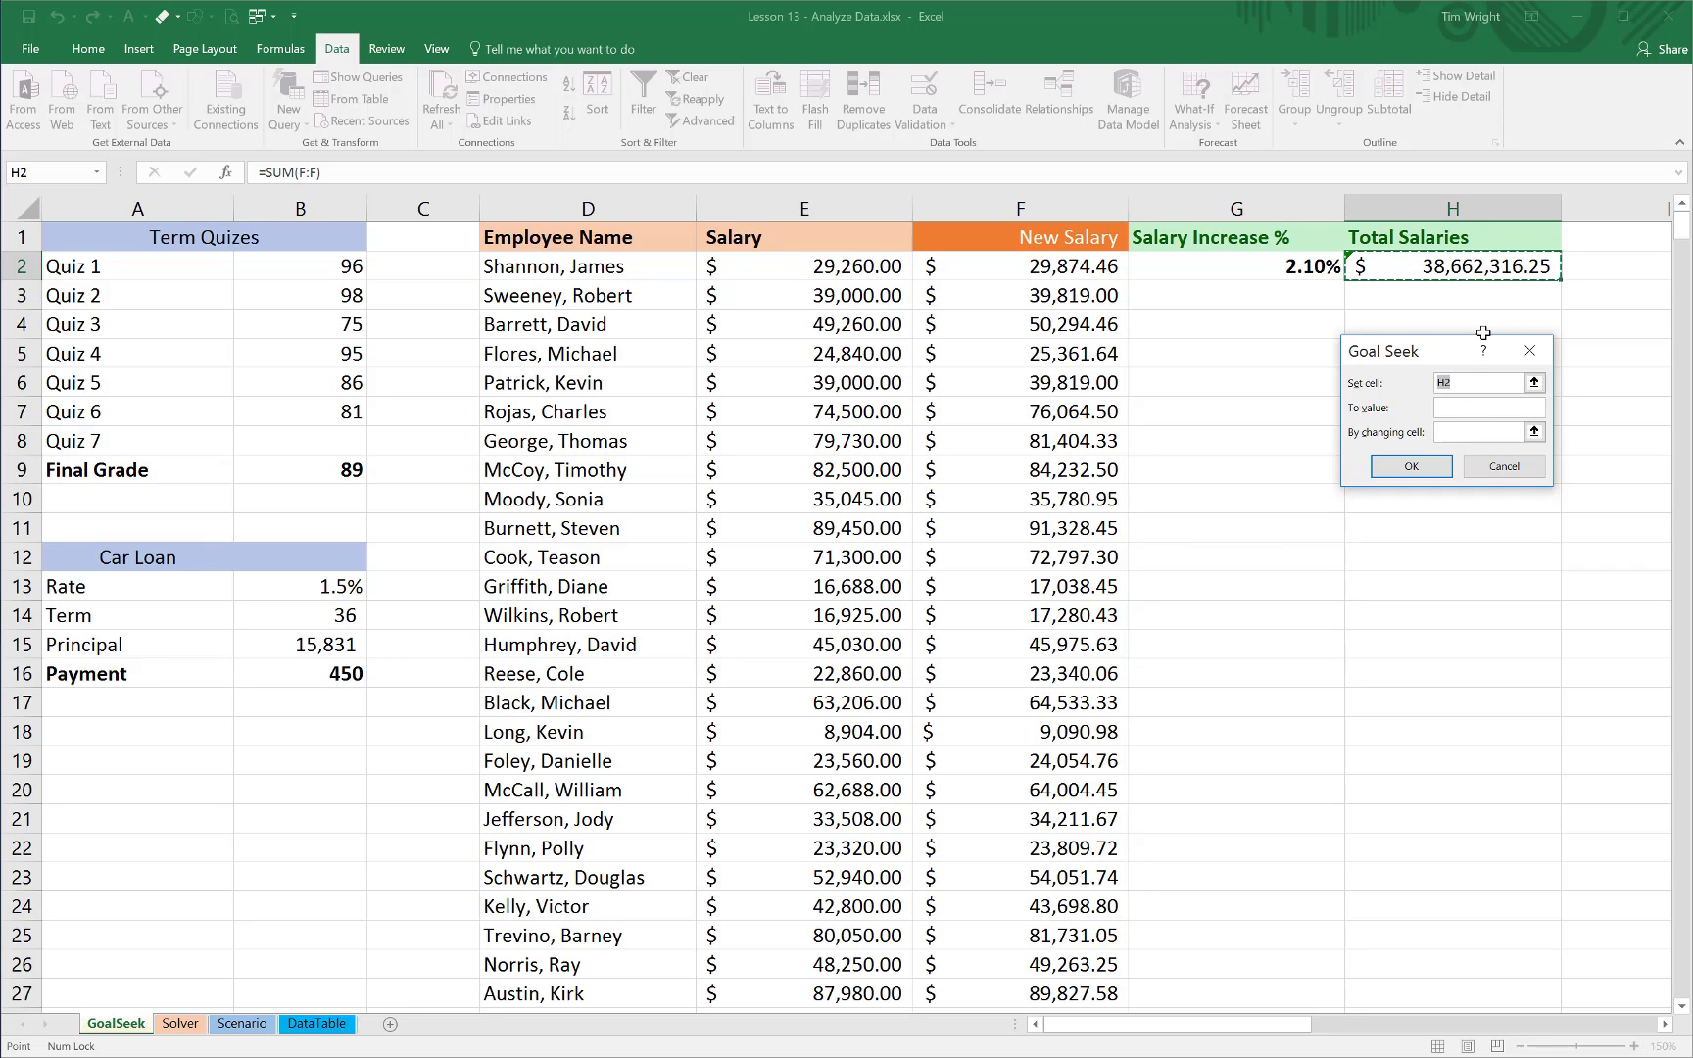
left_click(1448, 409)
type("39000000")
left_click(1452, 437)
left_click(1310, 267)
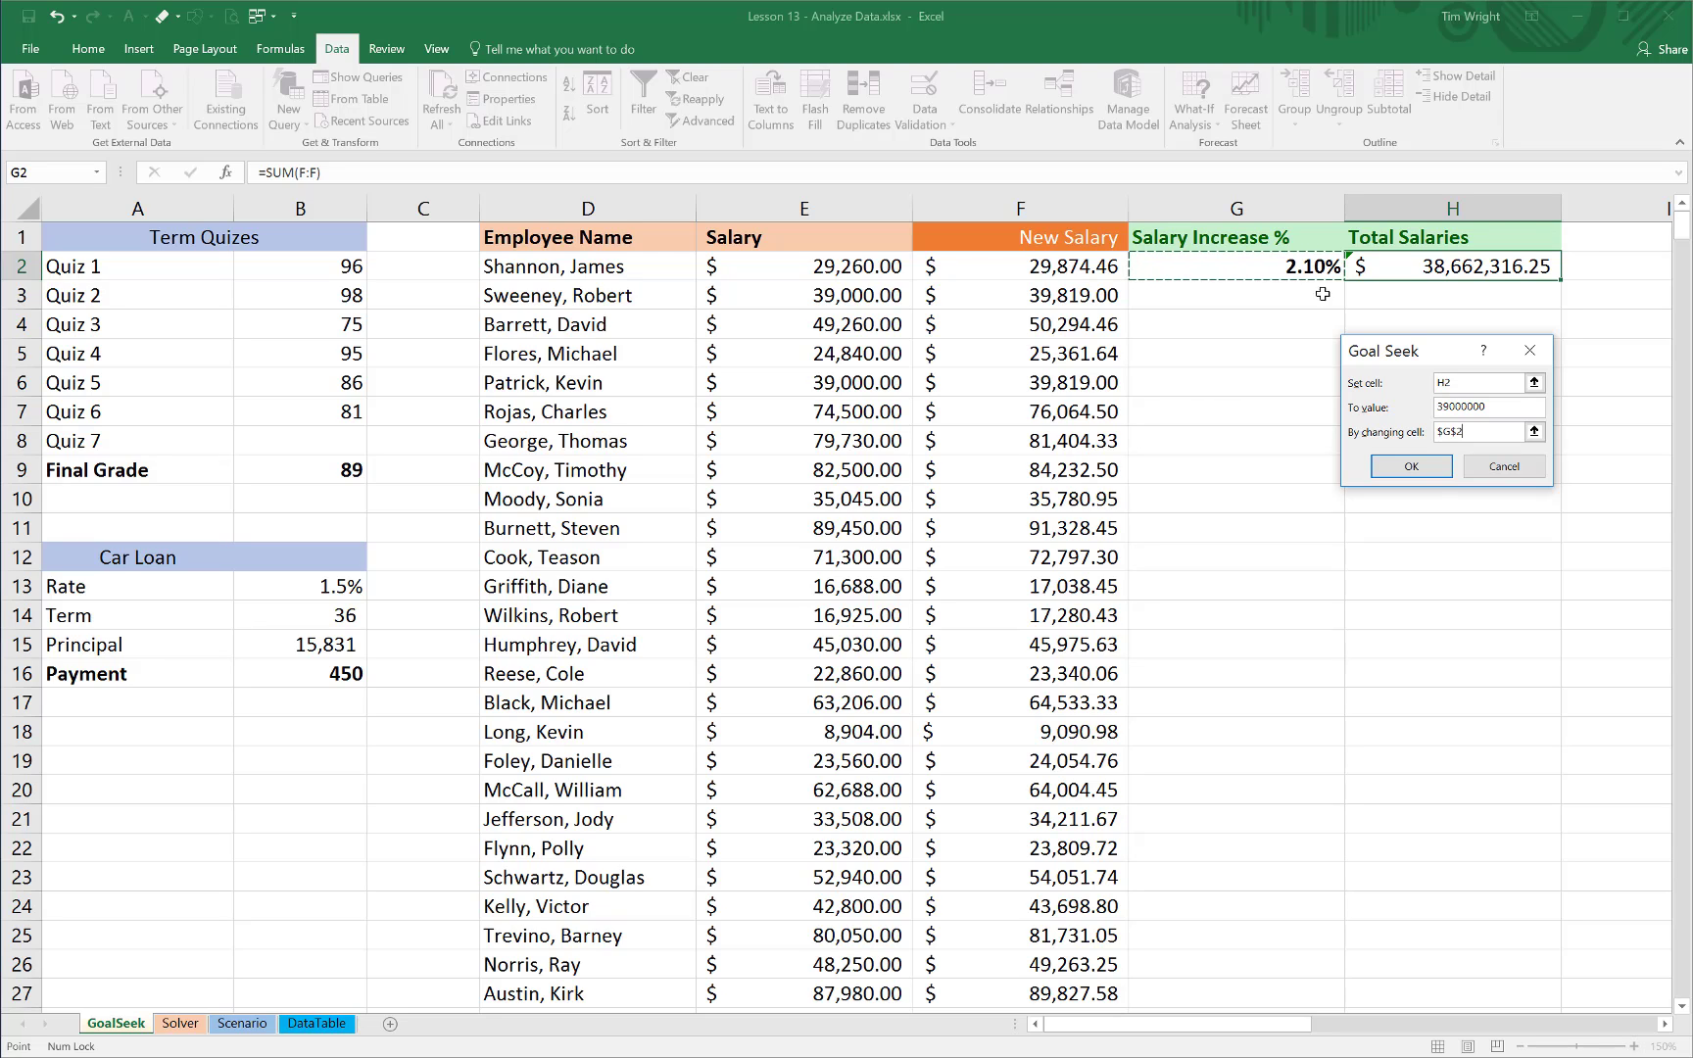
left_click(1425, 468)
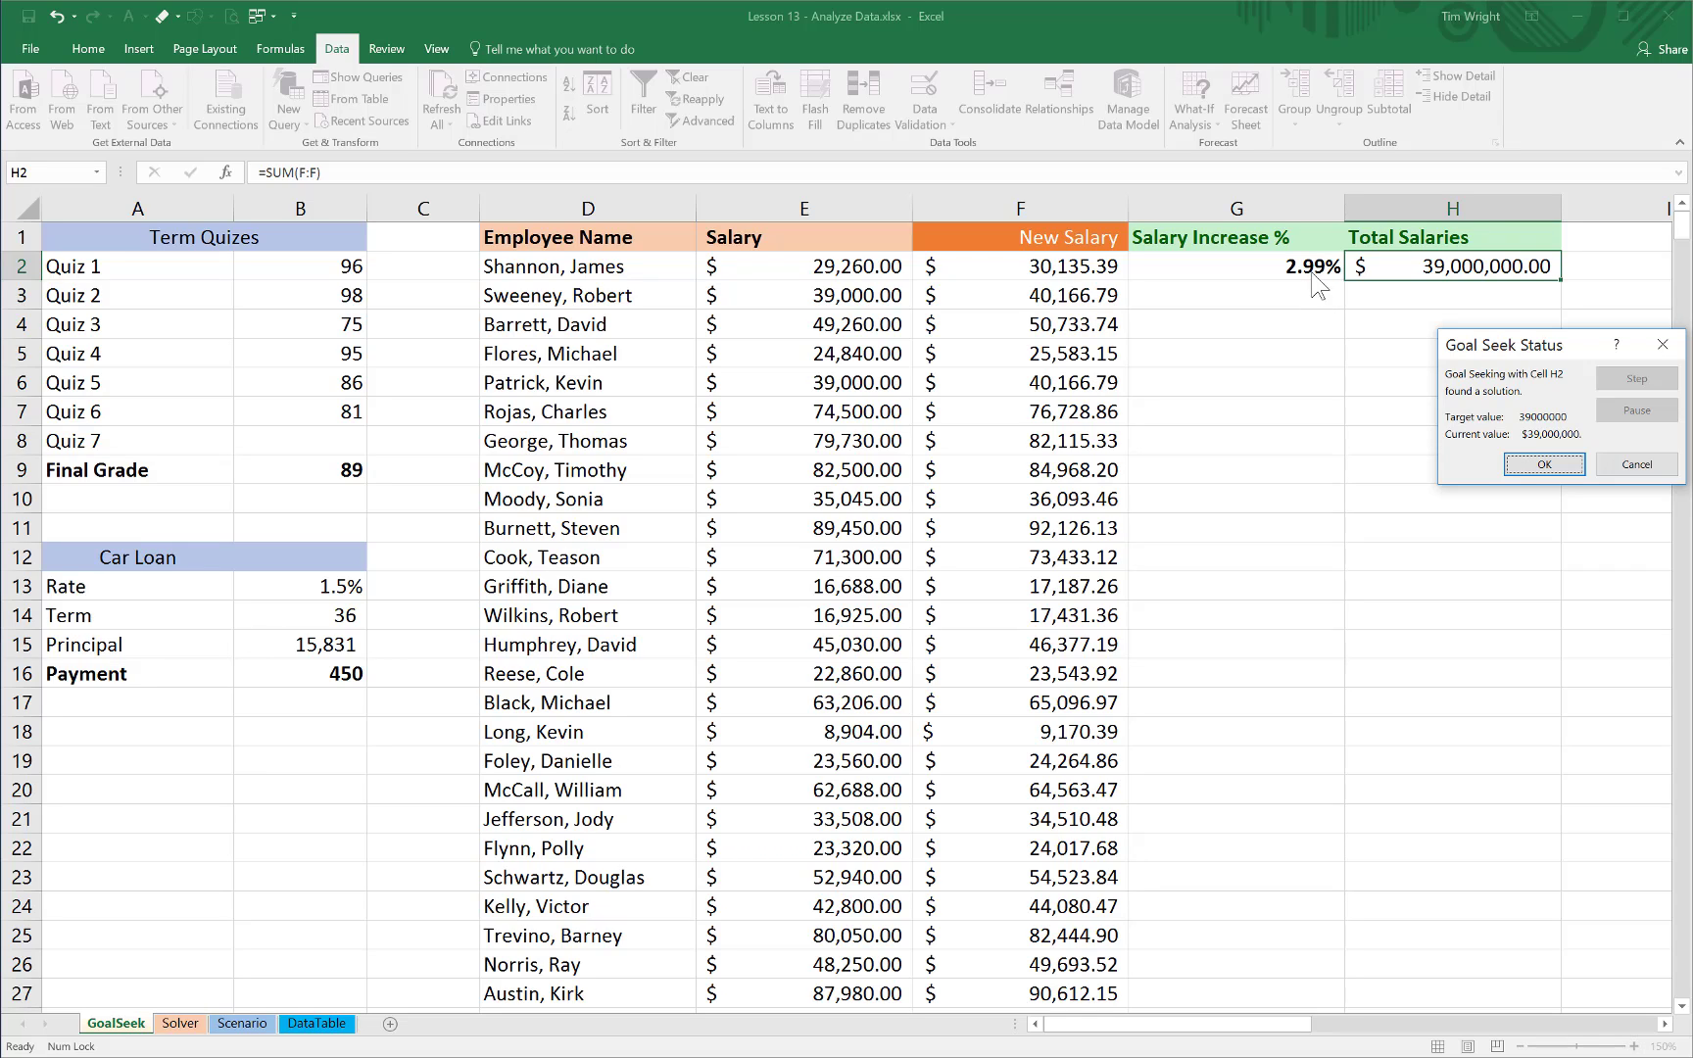
left_click(1533, 465)
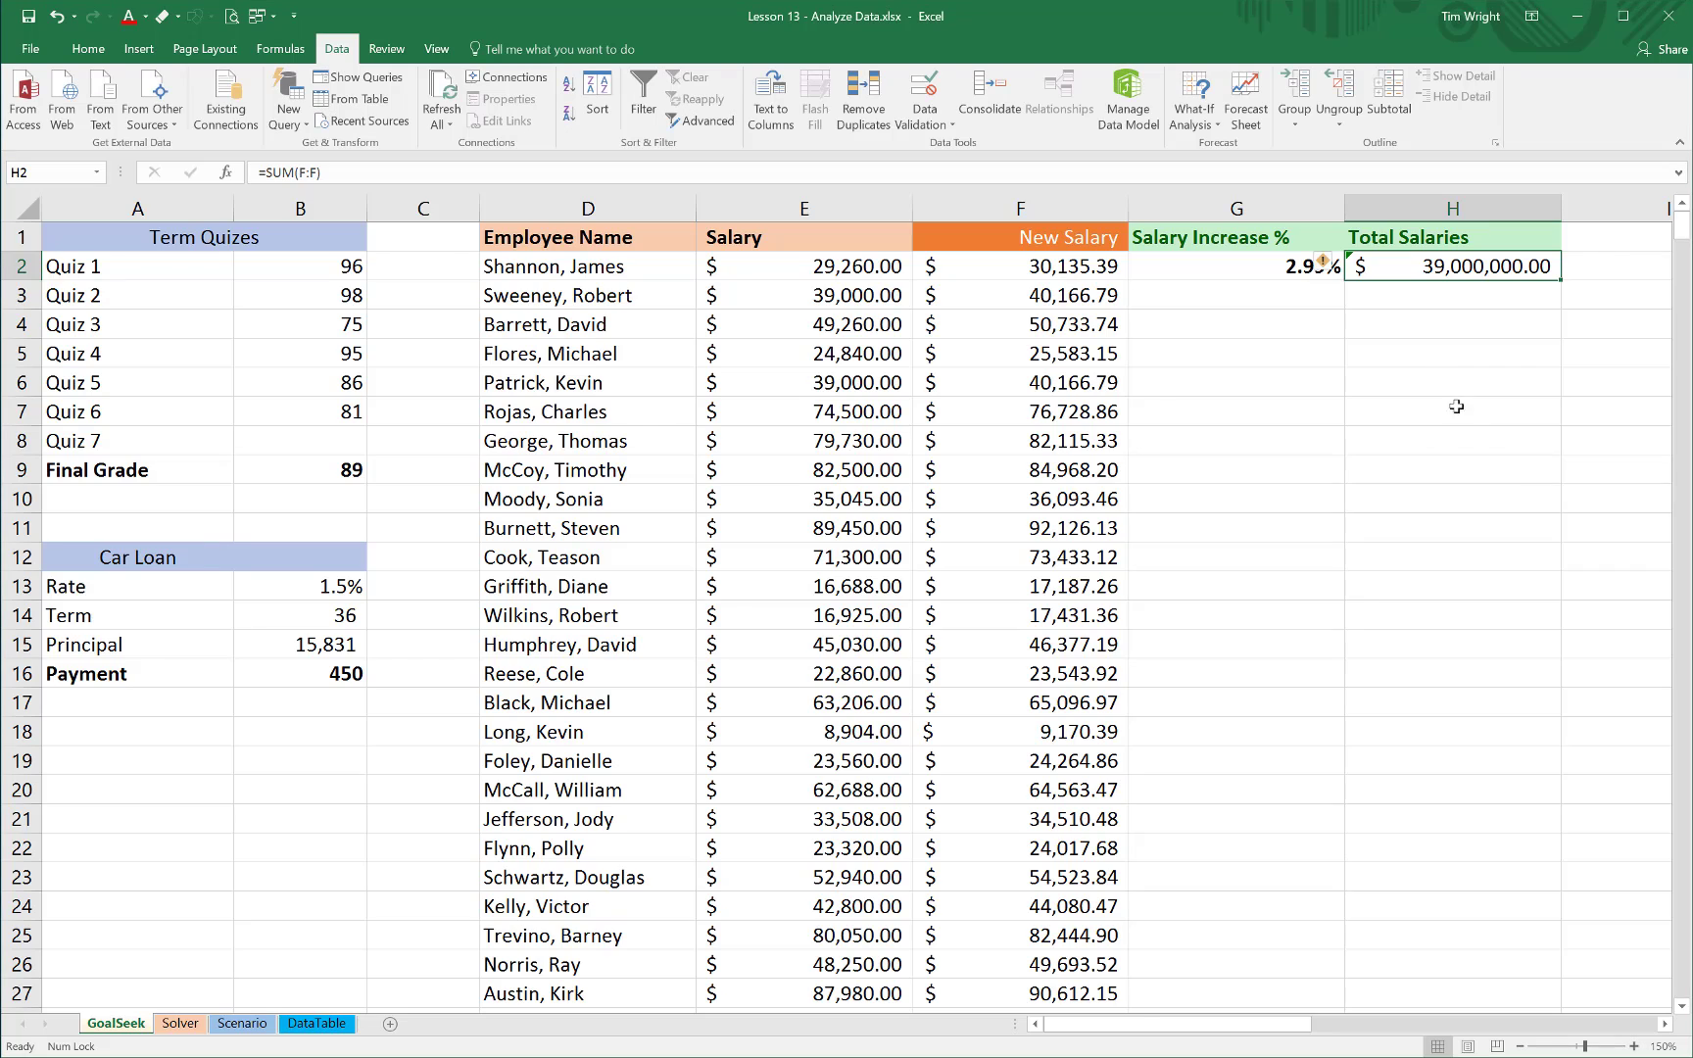
left_click(1292, 266)
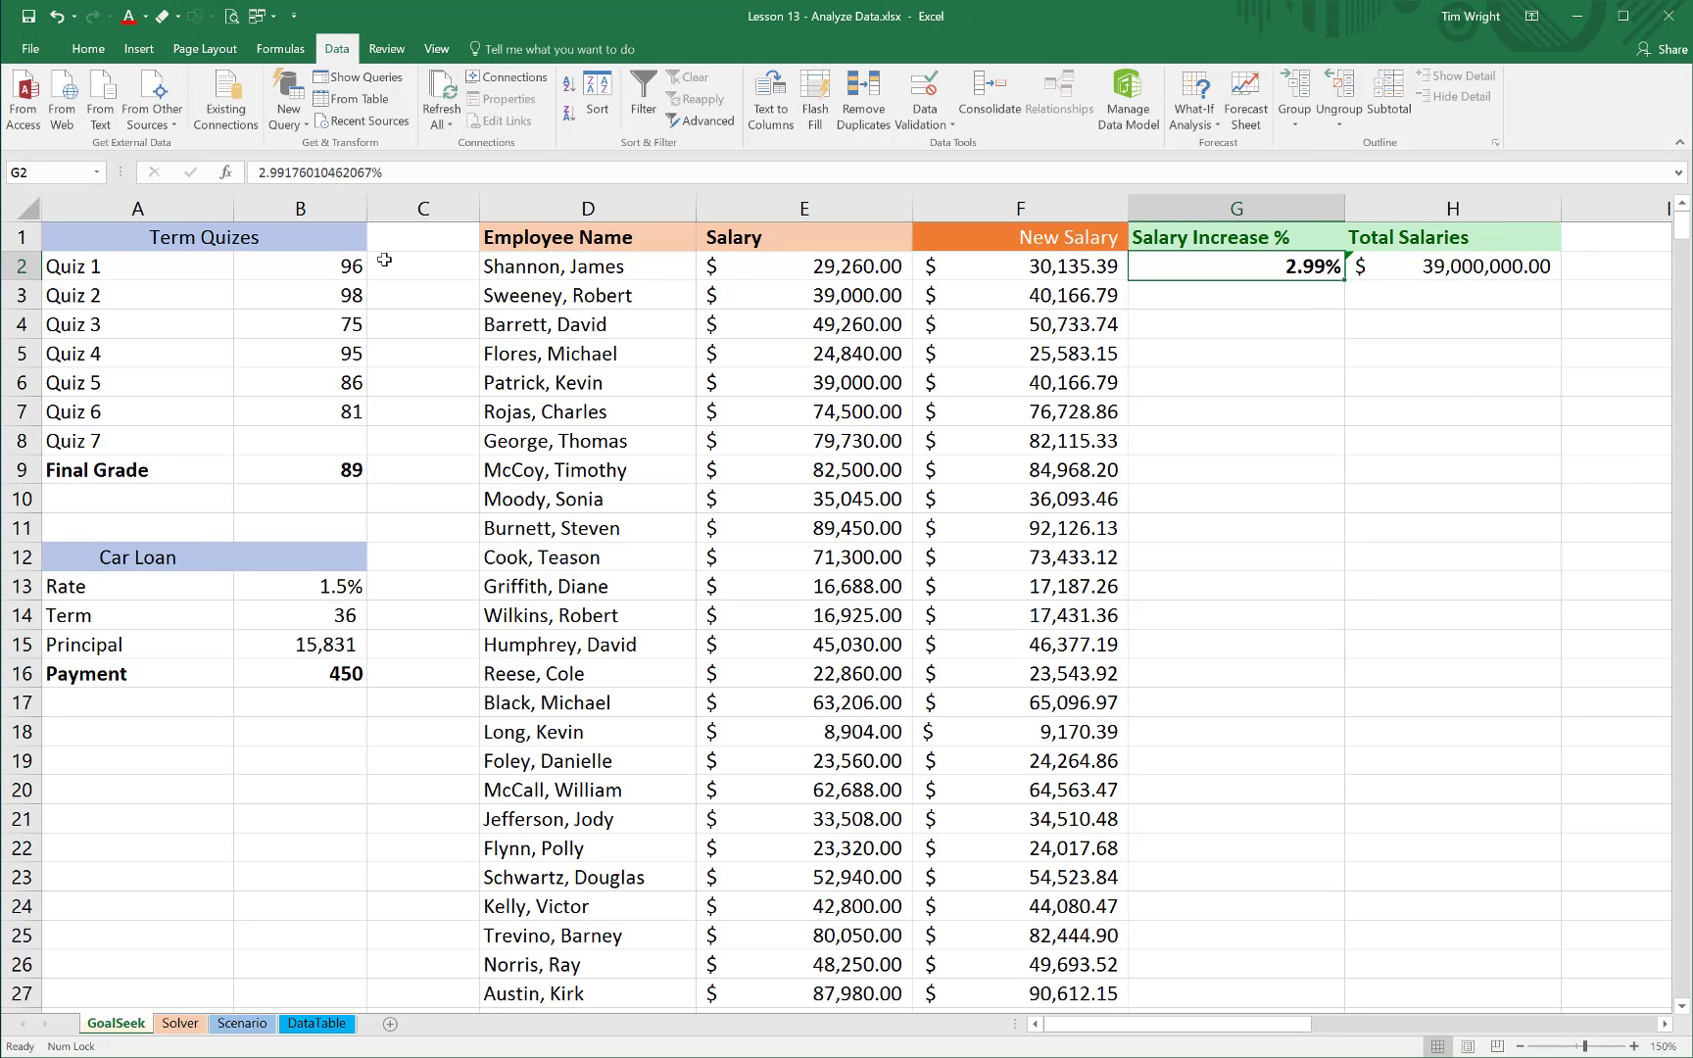